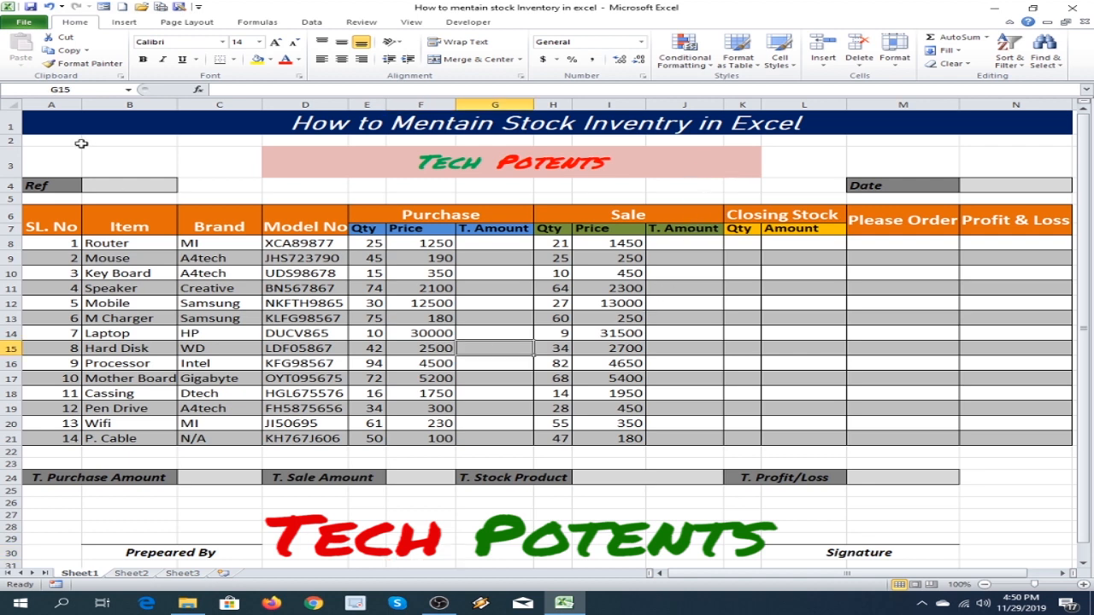
Examine the stock table's extent, its serial number, item, brand and model headings, and the Purchase quantity and price headings
left_click_drag(57, 122, 978, 554)
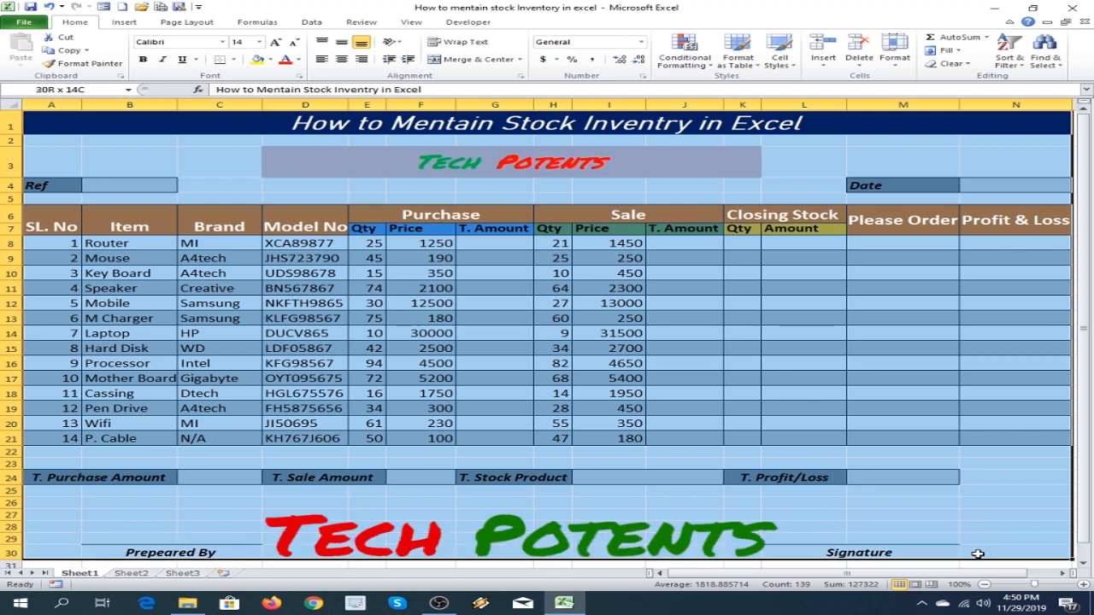
left_click(785, 504)
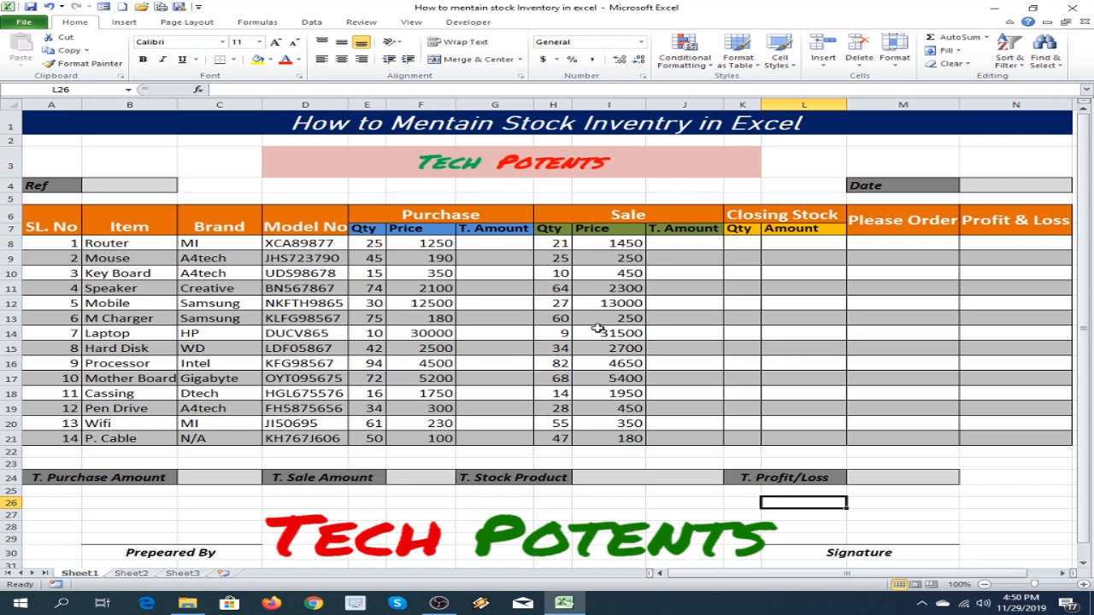
left_click(339, 287)
left_click(55, 229)
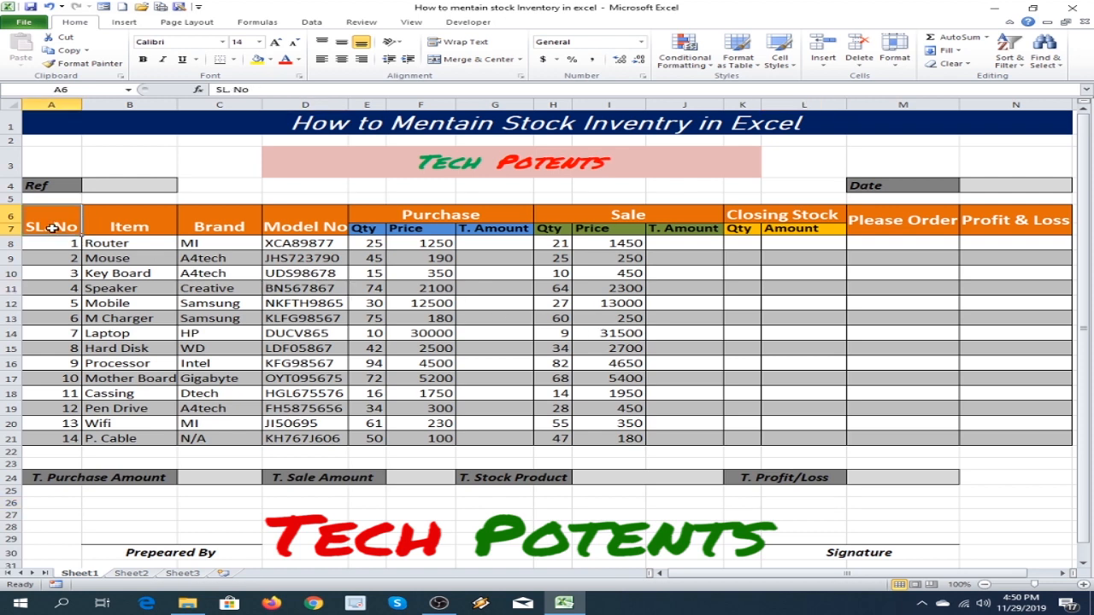
left_click(137, 226)
left_click(213, 227)
left_click(304, 227)
left_click(458, 217)
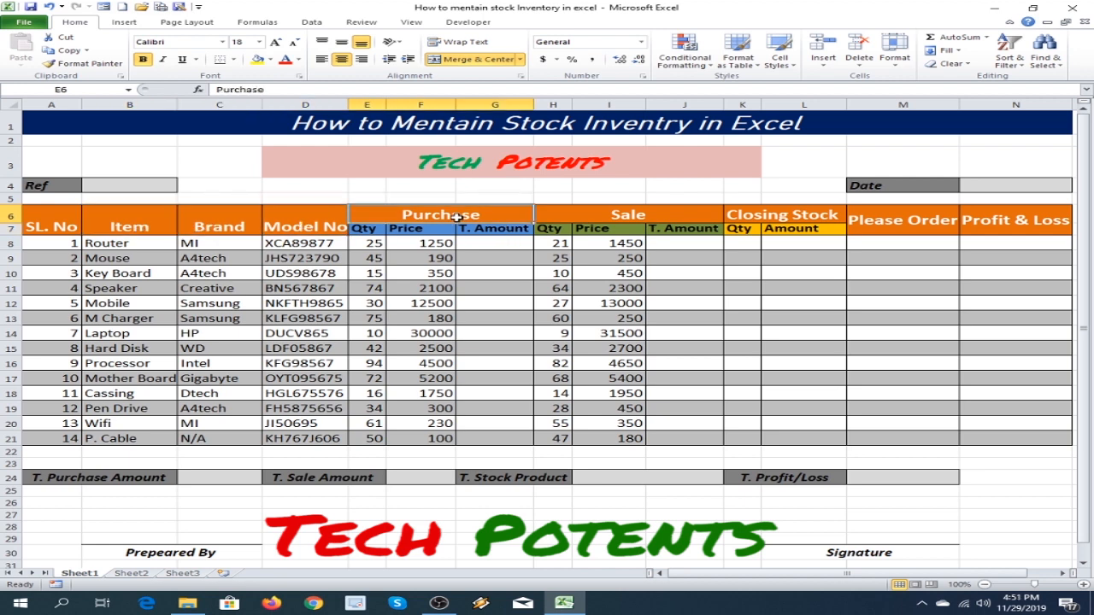
left_click(376, 238)
left_click(396, 232)
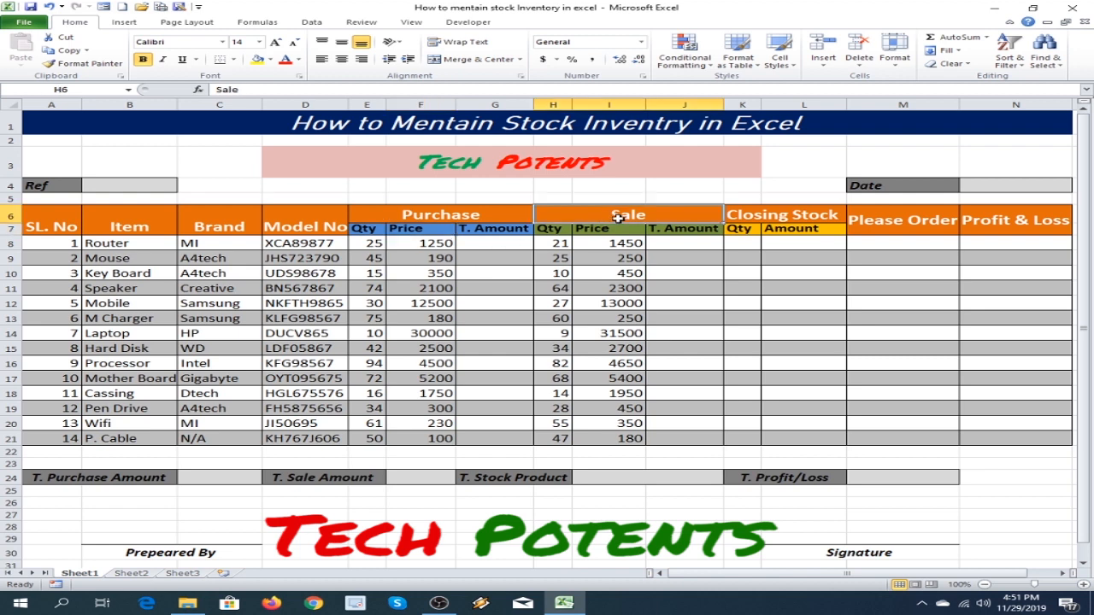
Review the Sale and Closing Stock headings with their subheadings, plus the Please Order and Profit & Loss headings
left_click(612, 219)
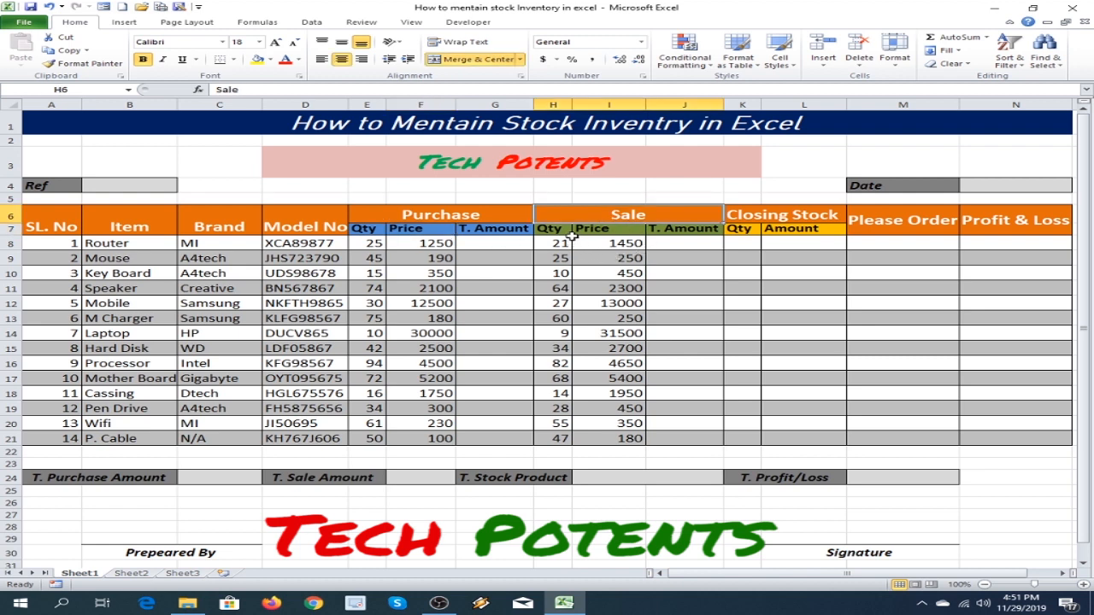
left_click(554, 232)
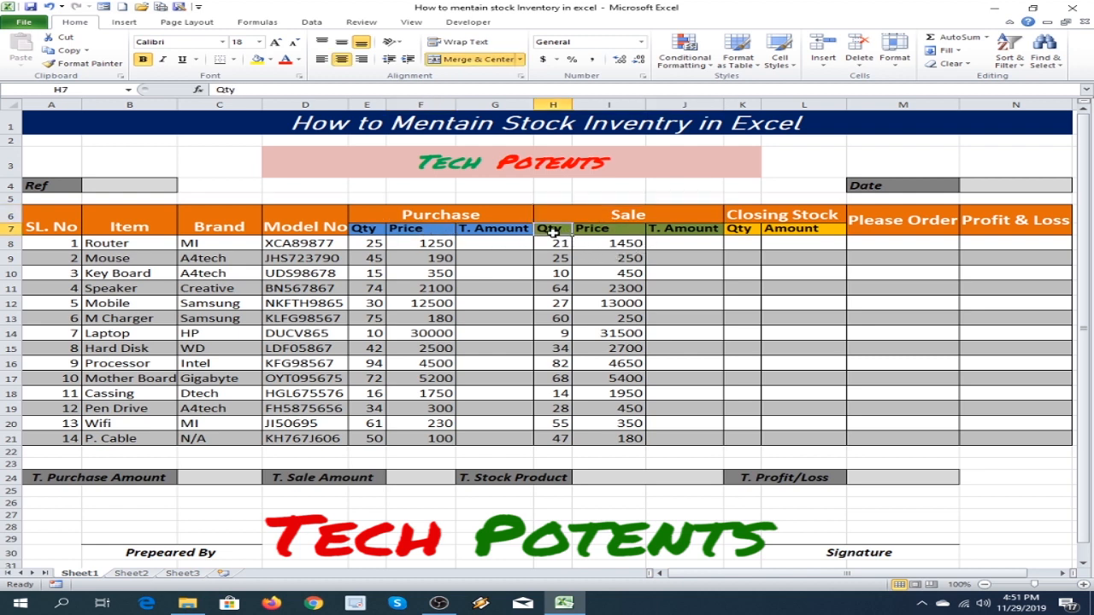
left_click(599, 233)
left_click(689, 233)
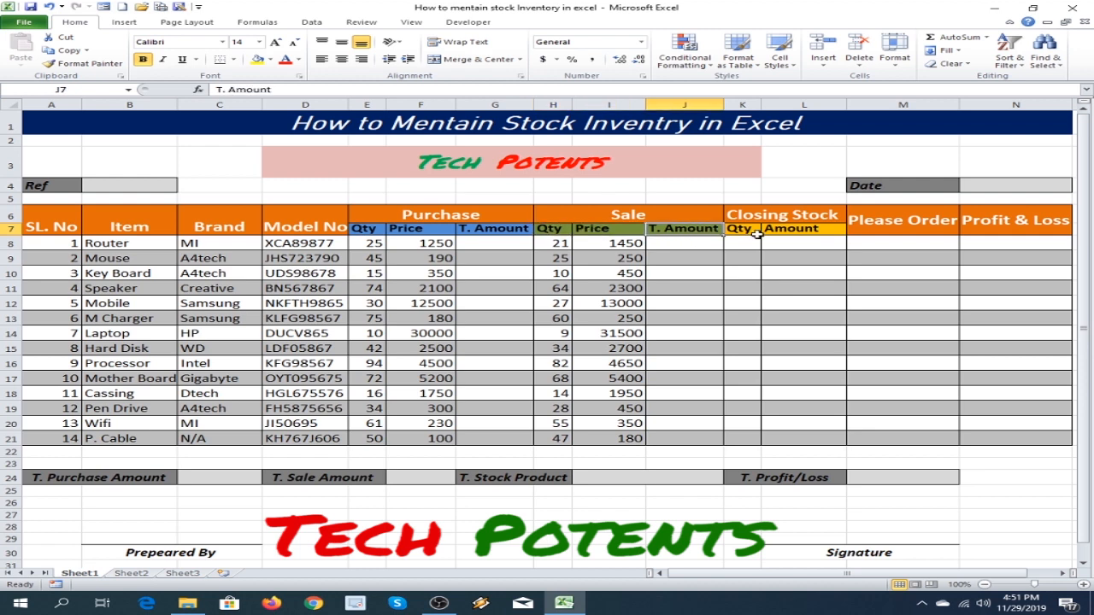
left_click(752, 217)
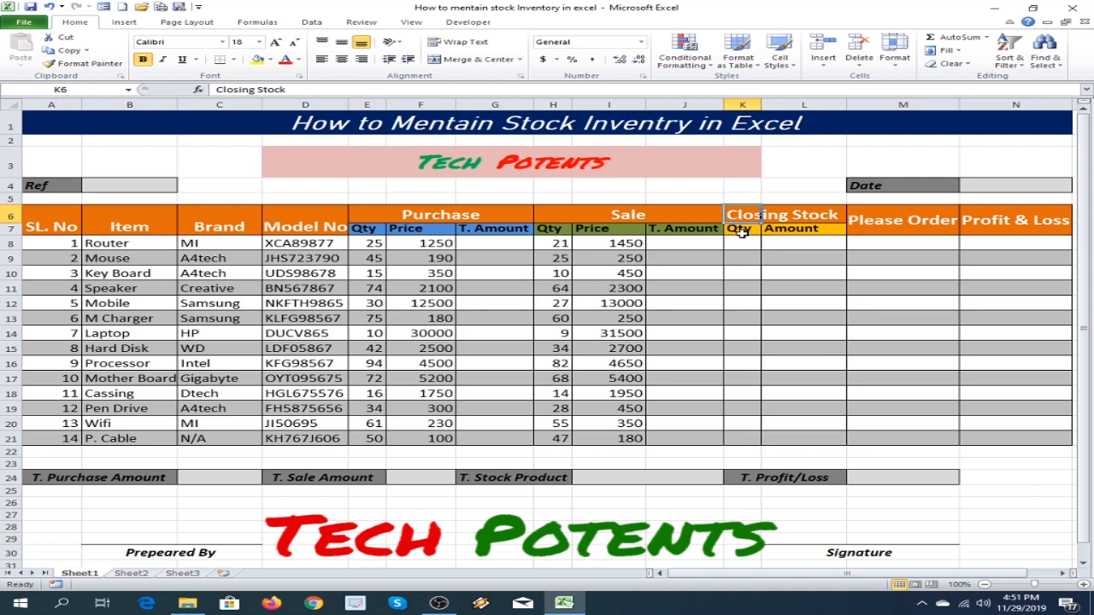
left_click(793, 237)
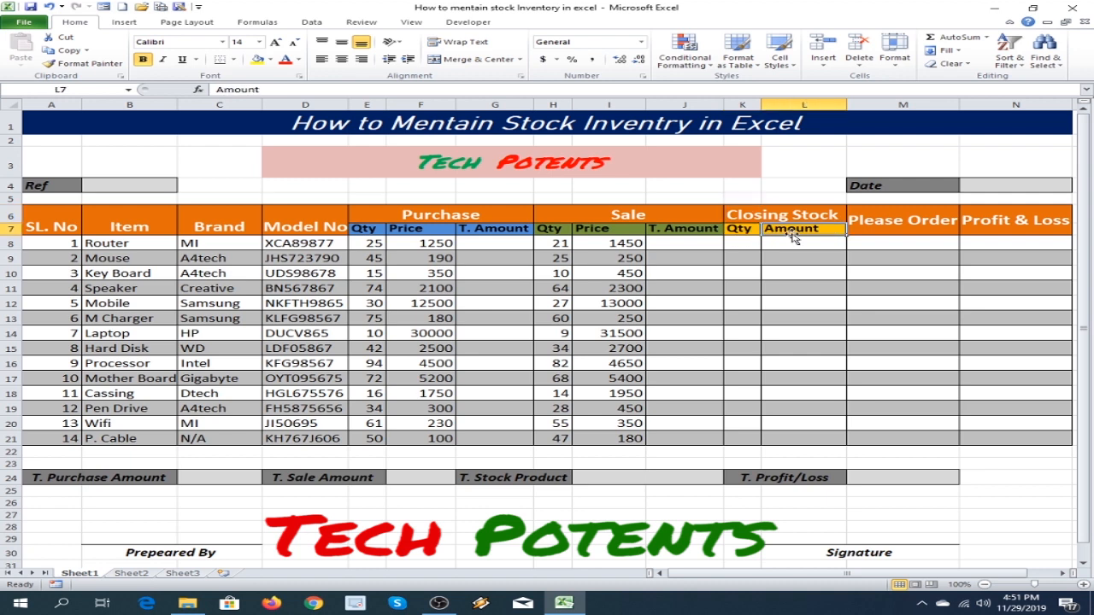
left_click(935, 224)
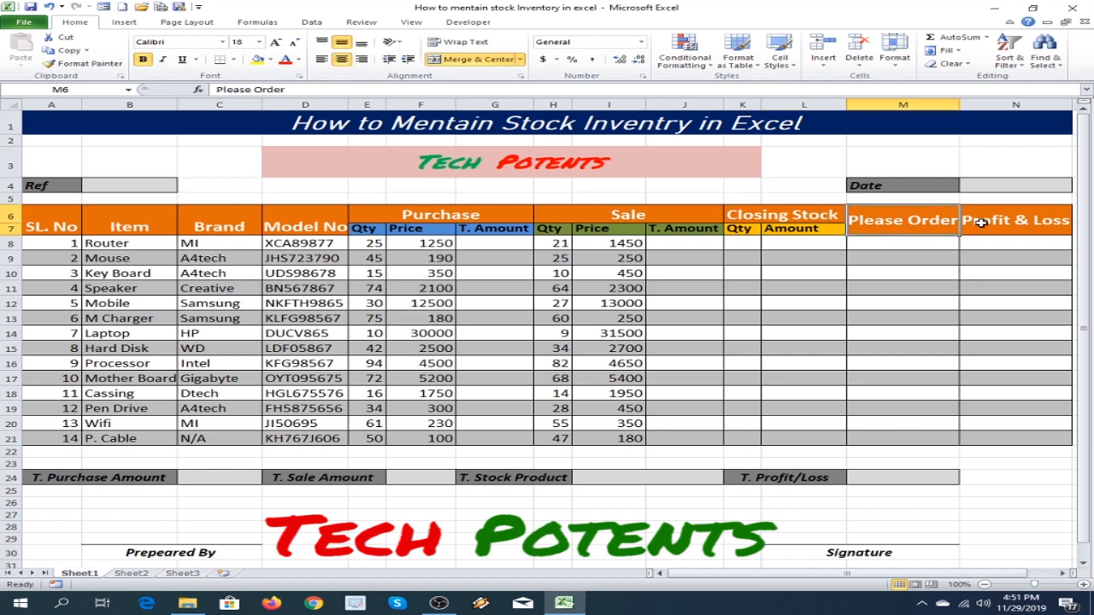
left_click(1000, 225)
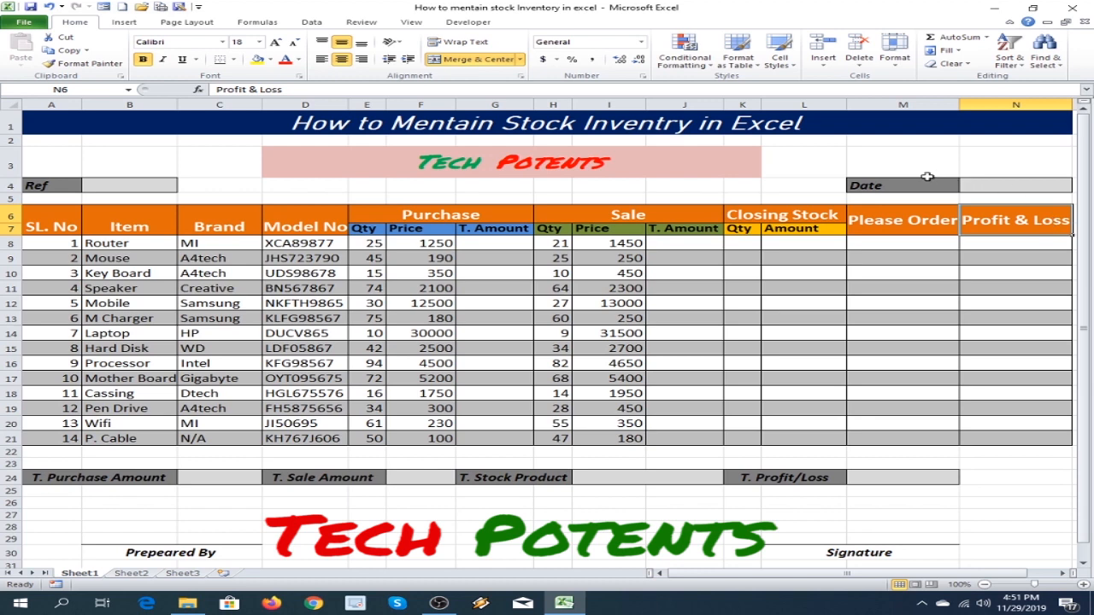
Examine the summary row's purchase amount, stock product and profit/loss fields below the table
left_click(695, 302)
left_click(56, 478)
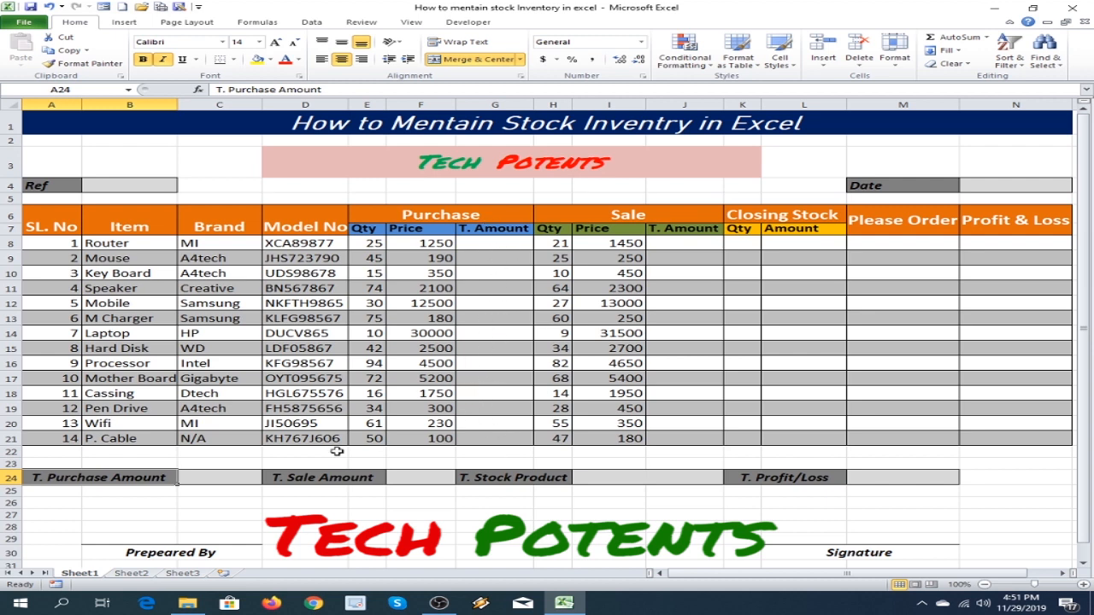
left_click(206, 480)
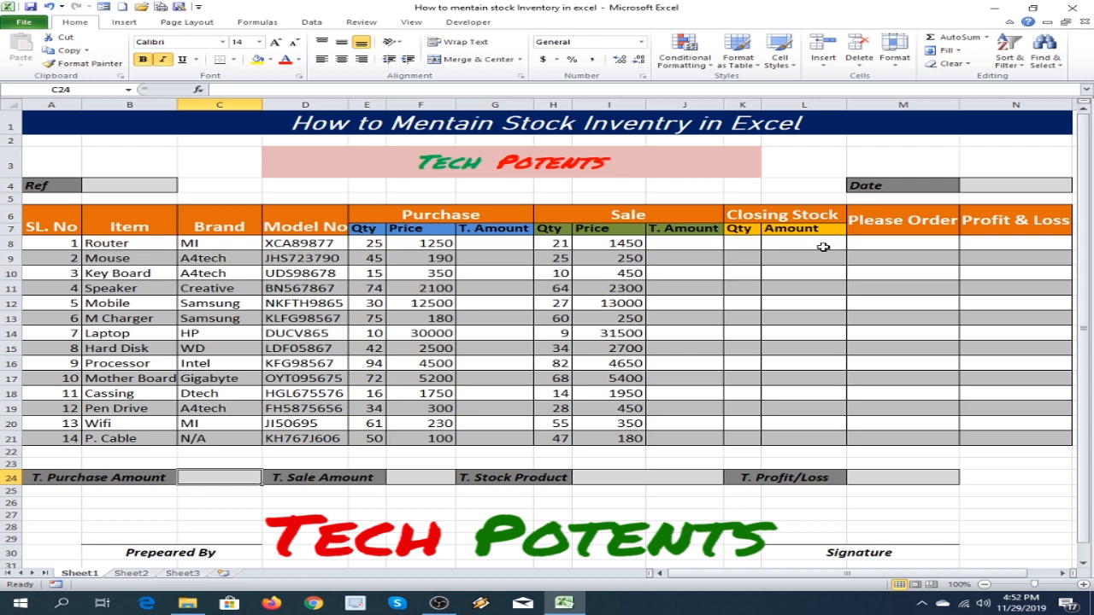
left_click(618, 477)
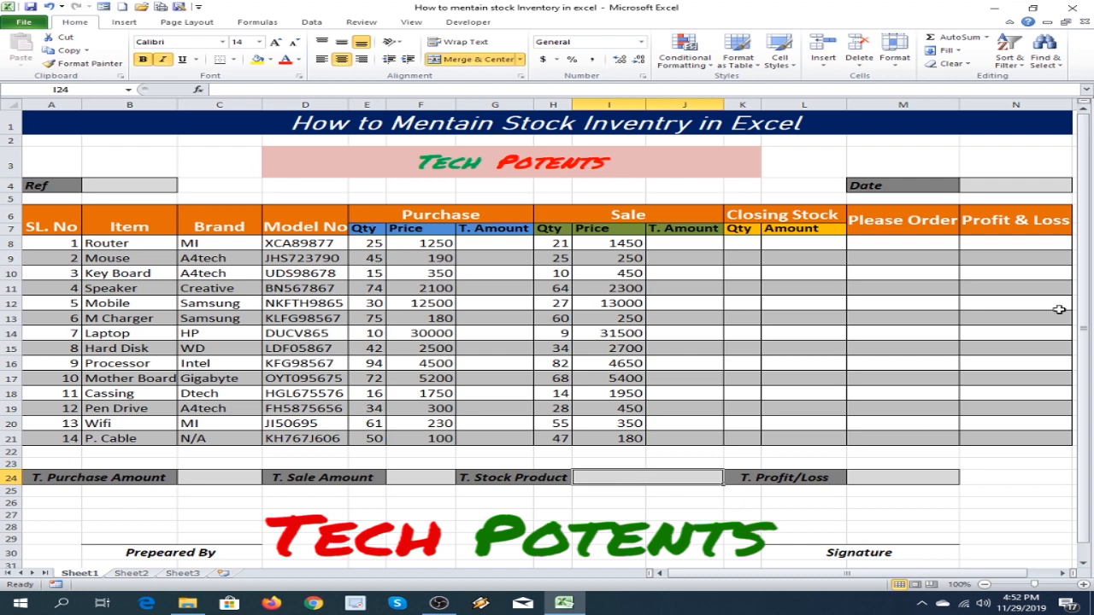
left_click(917, 479)
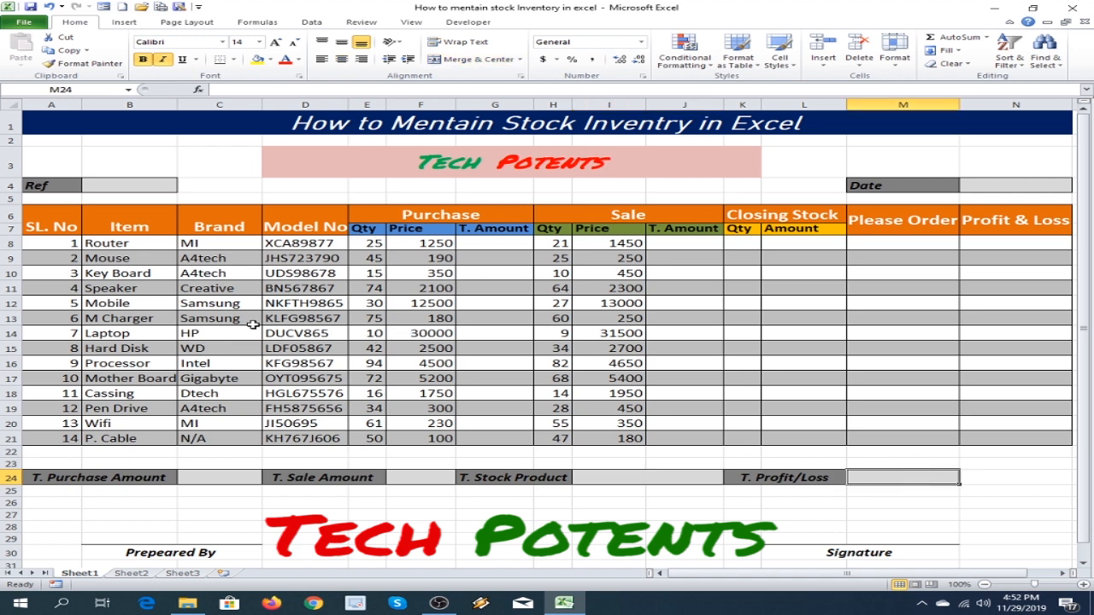
Enter 201911458 as the reference in B4 and 29-11-20109 as the date in N4
left_click(129, 186)
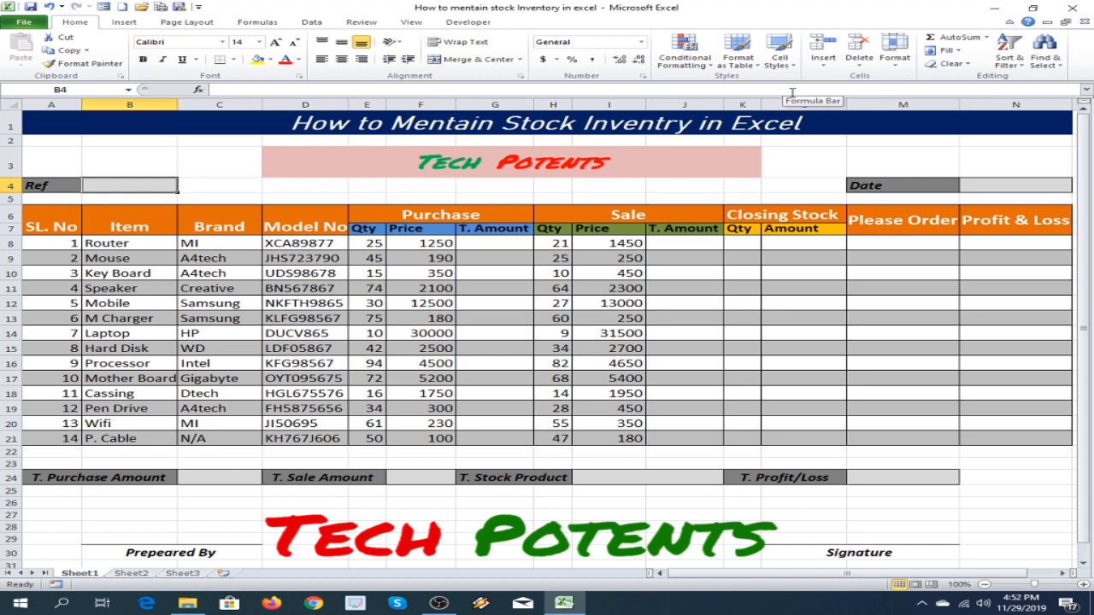
type("201911458")
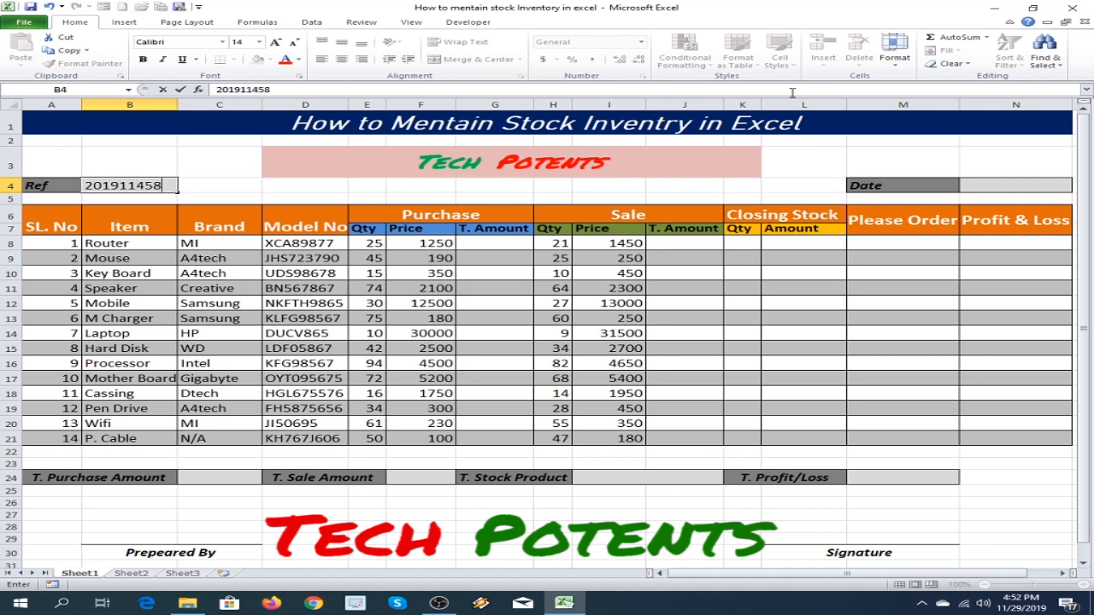
left_click(987, 184)
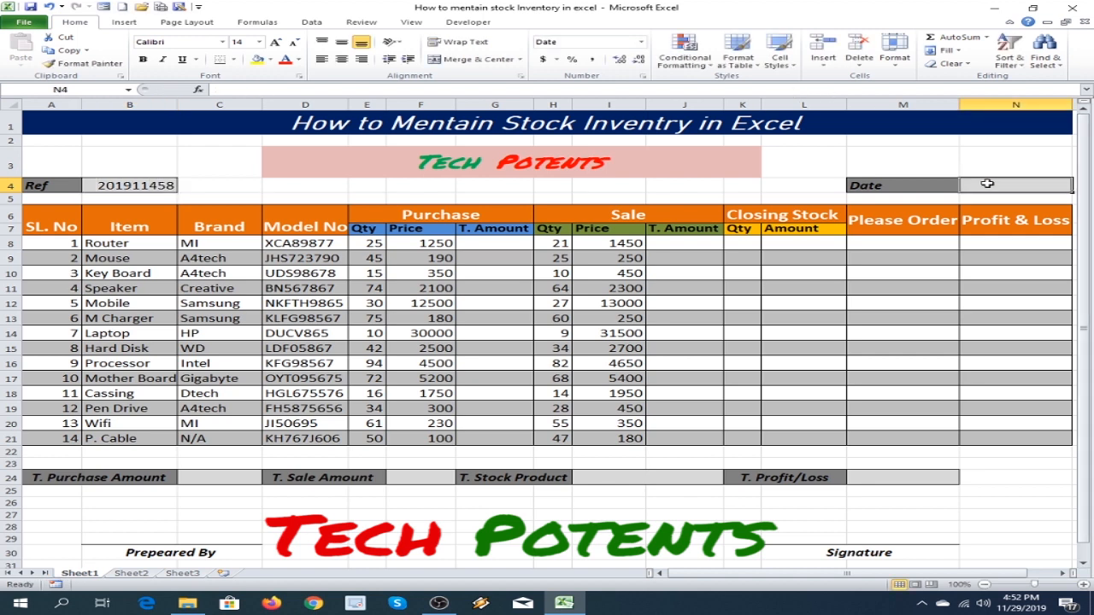
type("11")
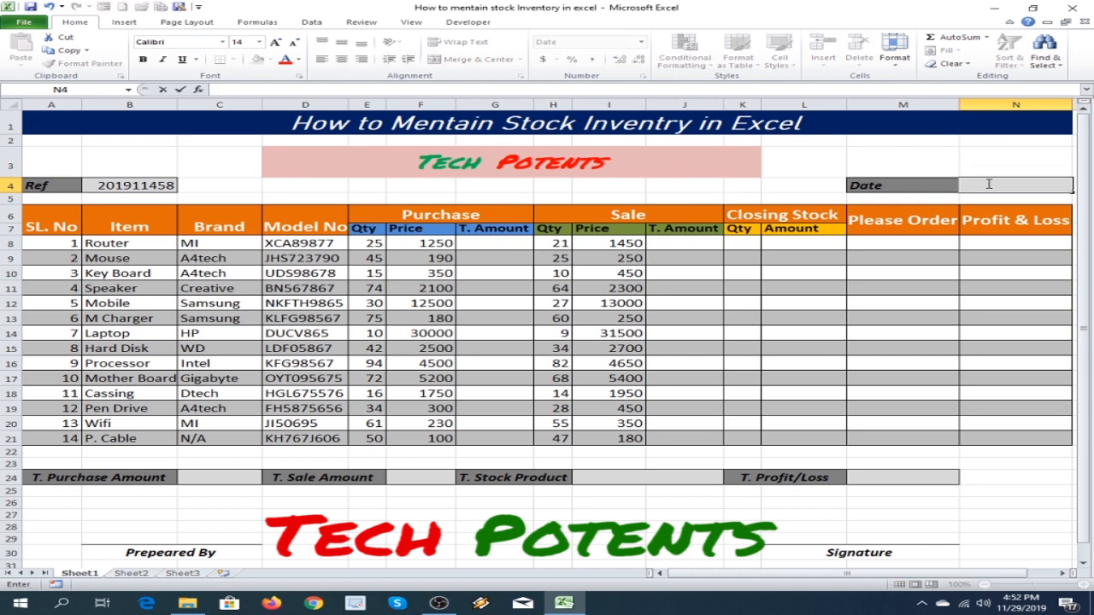
type("-11-20109")
left_click(922, 285)
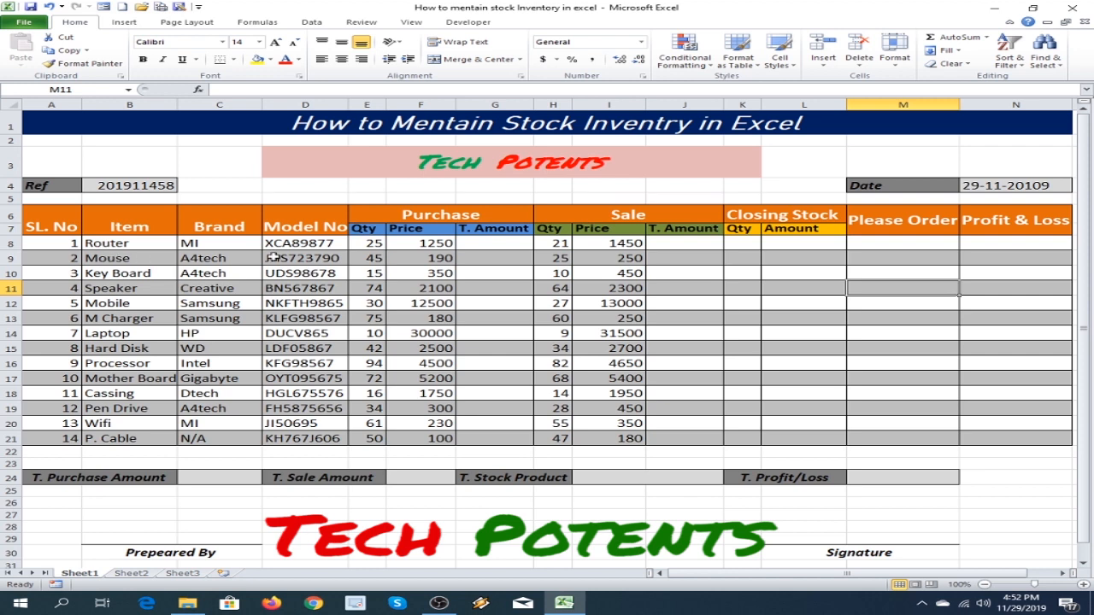
Calculate the Router's total purchase amount in G8 as quantity times price with =E8*F8
left_click(58, 248)
left_click(112, 244)
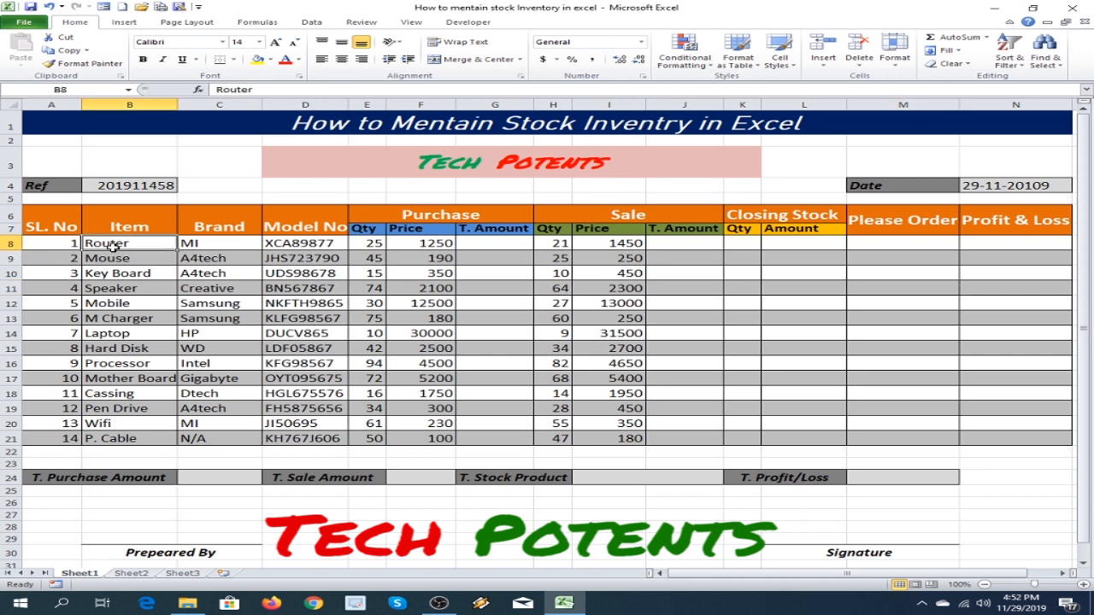
left_click(192, 246)
left_click(313, 248)
left_click(367, 244)
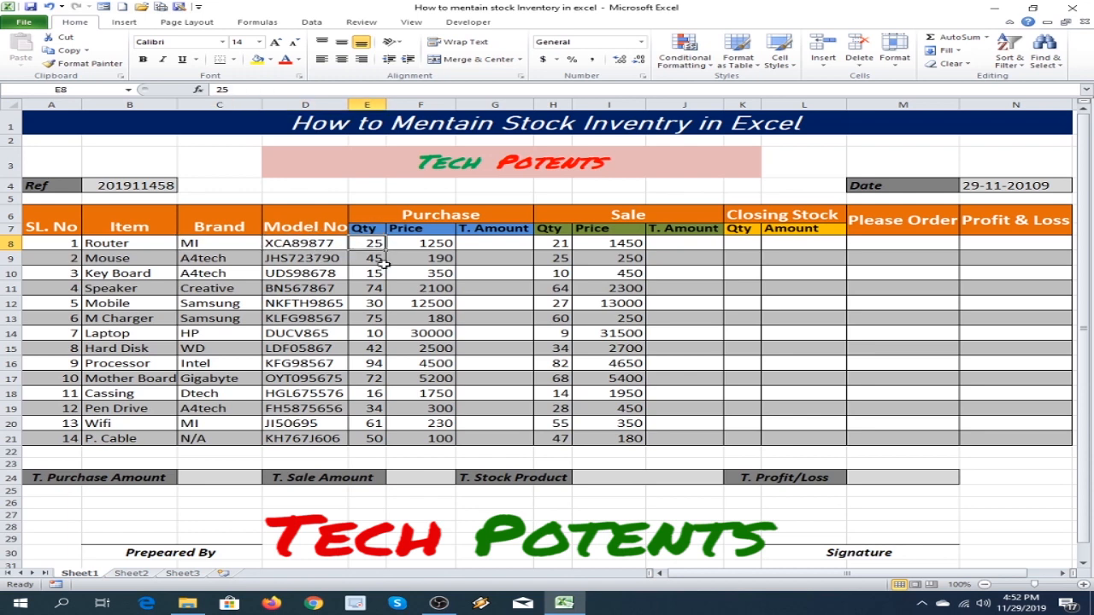
left_click(405, 229)
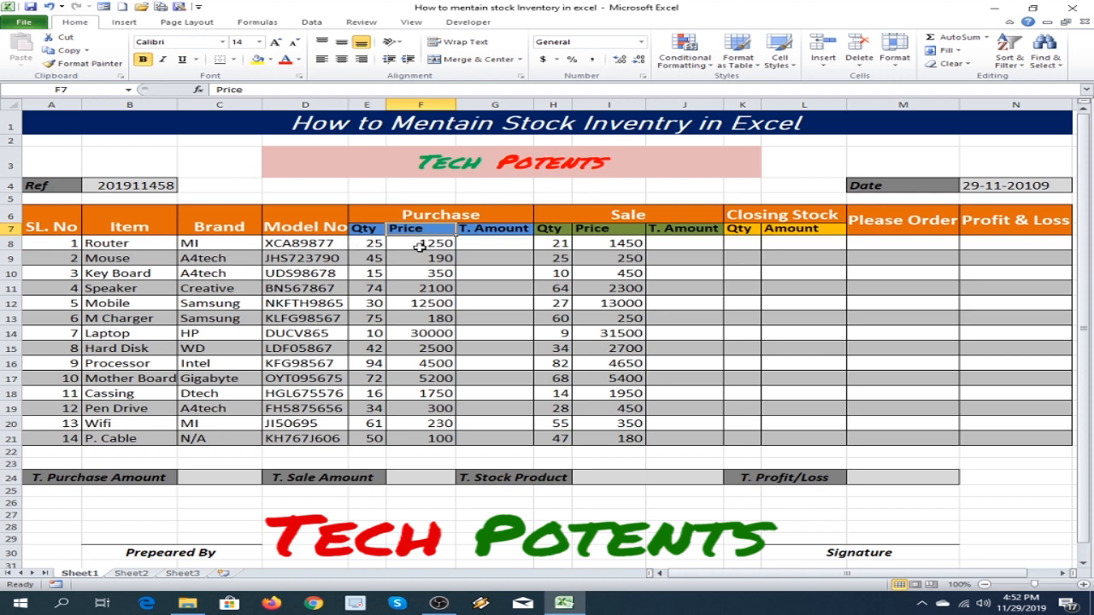
left_click(462, 245)
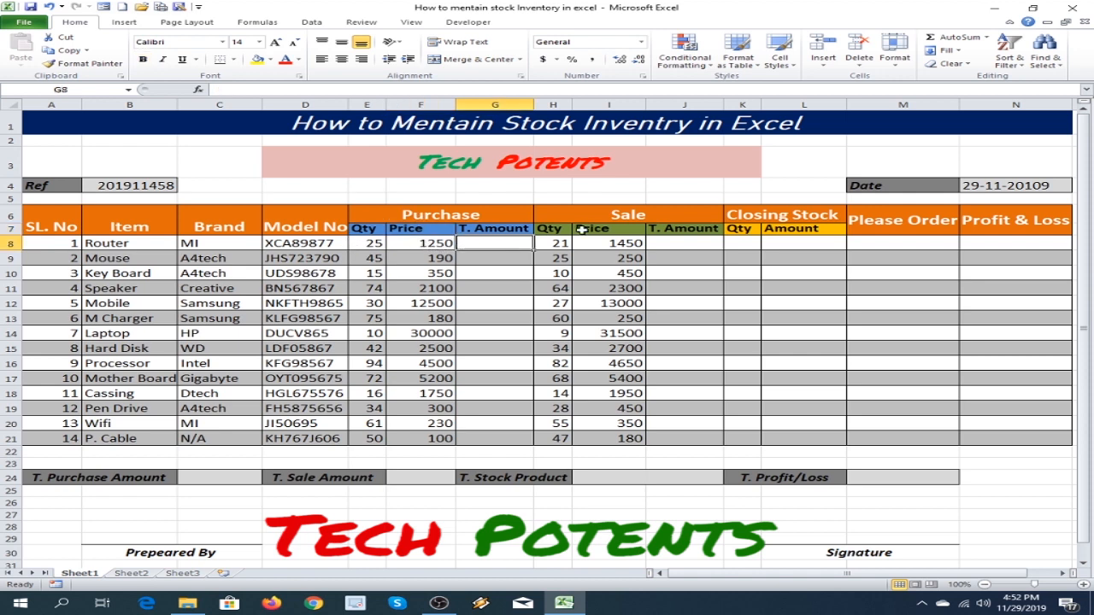
type("=")
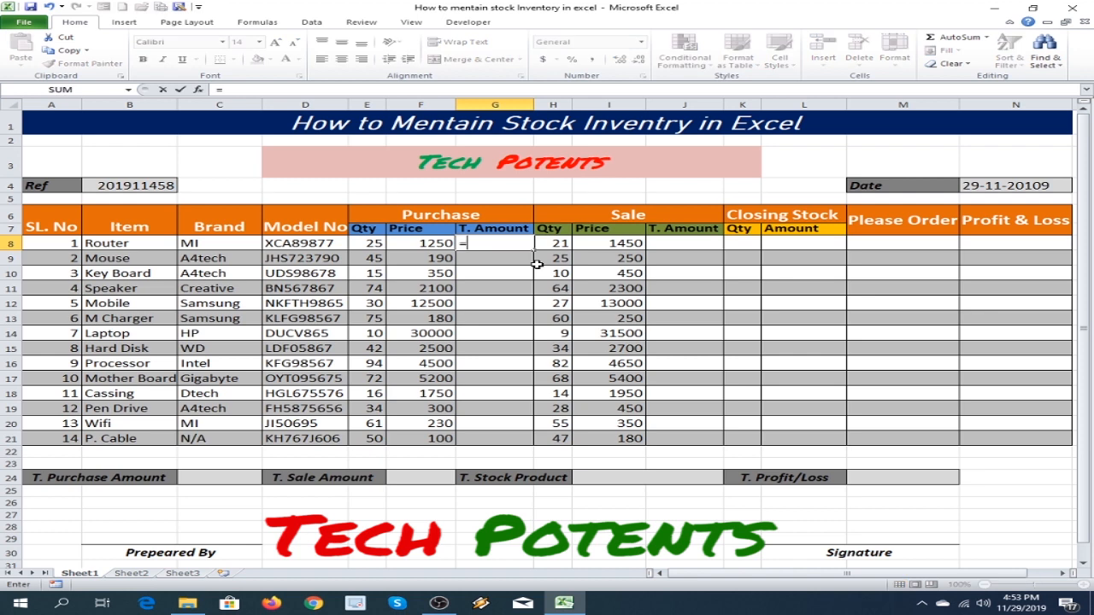
left_click(372, 243)
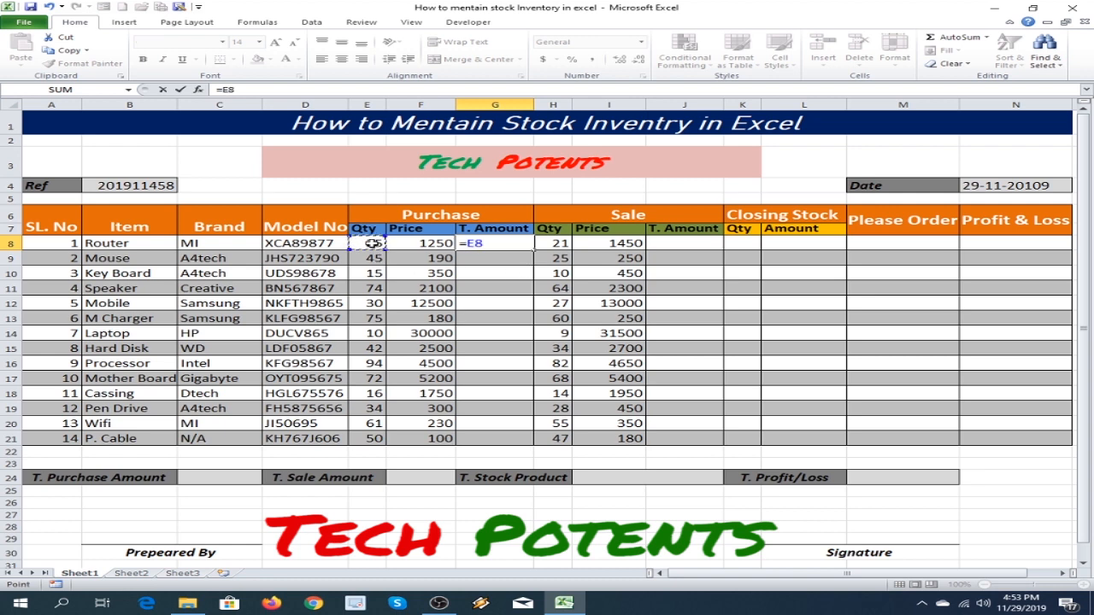
type("*")
left_click(445, 243)
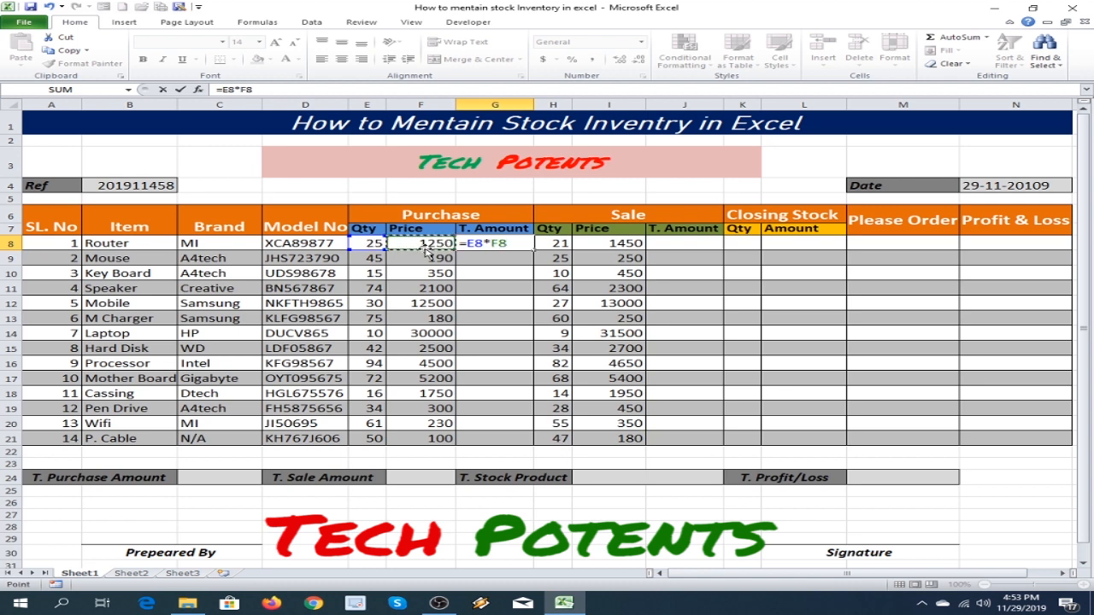
key("Return")
Fill the purchase total formula from G8 down to G21 for all remaining items
left_click(480, 245)
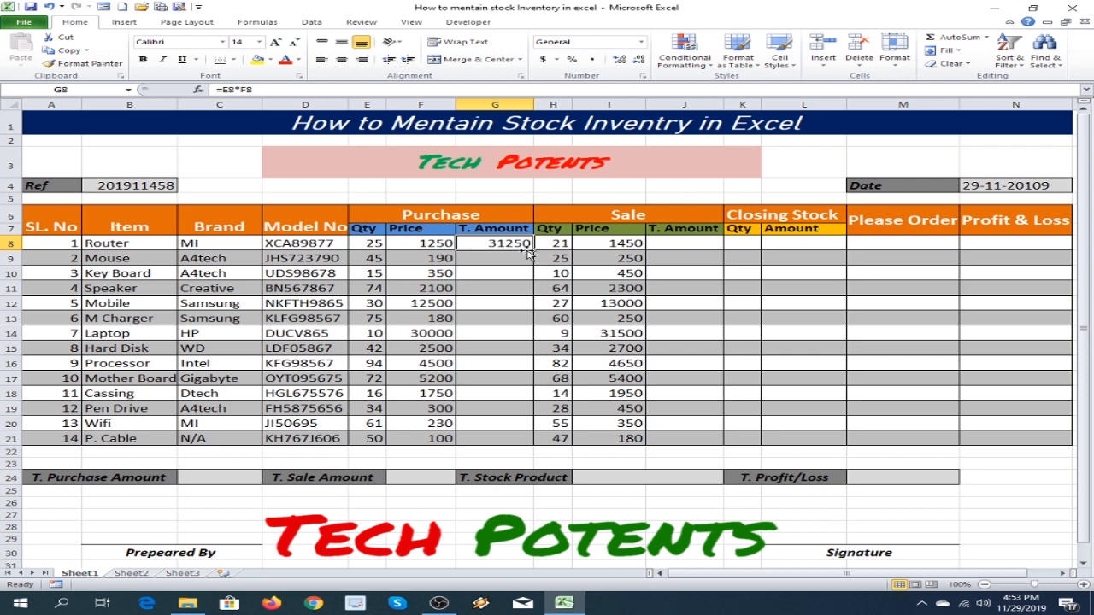
left_click_drag(528, 252, 525, 441)
left_click(600, 531)
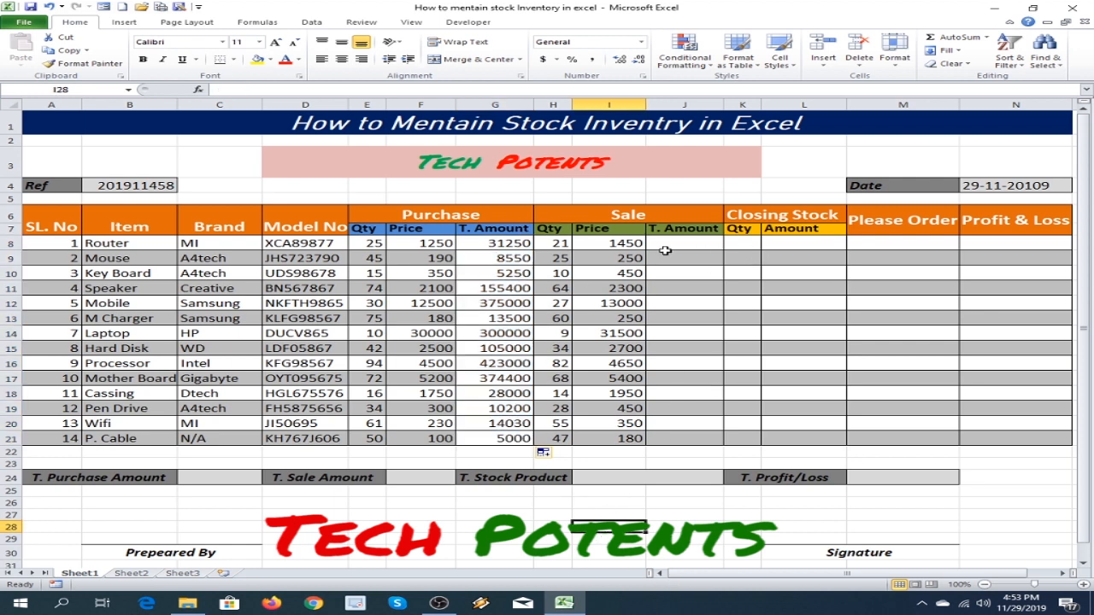
Calculate the Router's total sale amount in J8 as sale quantity times sale price with =H8*I8
left_click(634, 213)
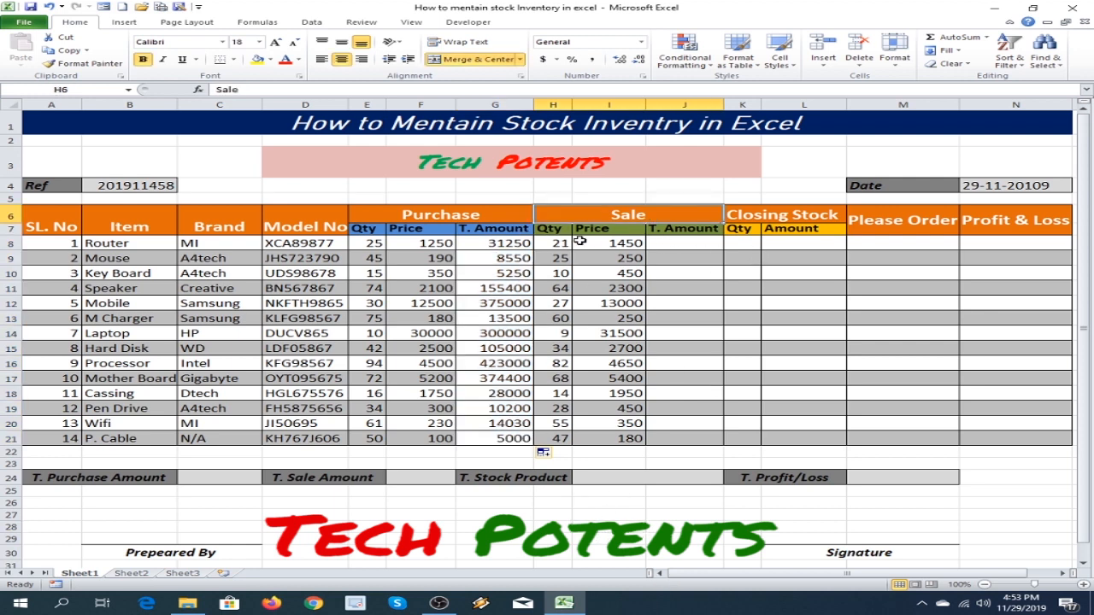
left_click(555, 244)
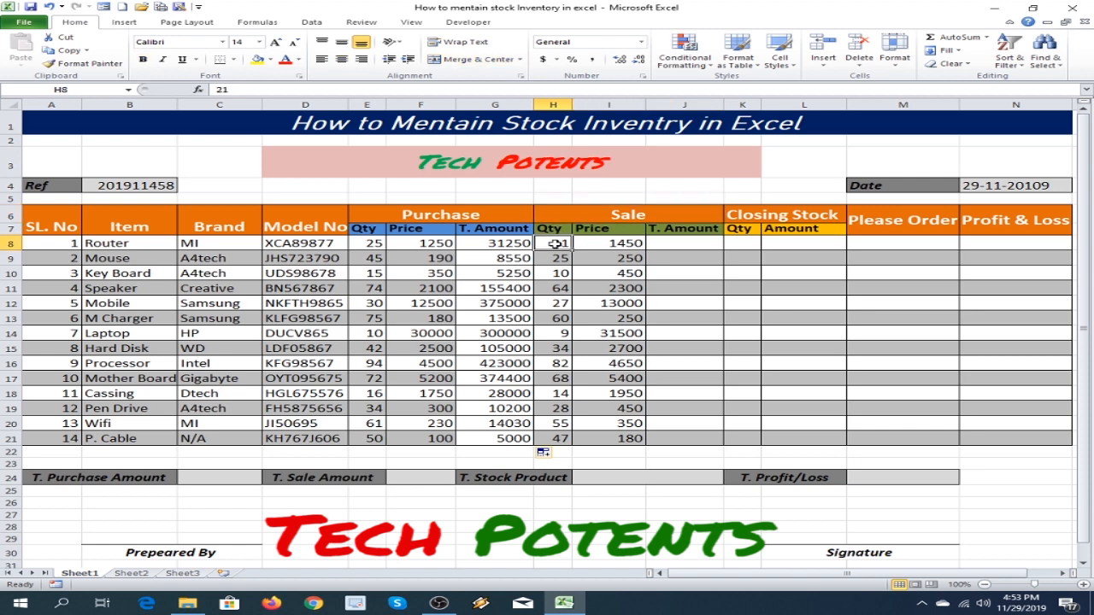
left_click(602, 229)
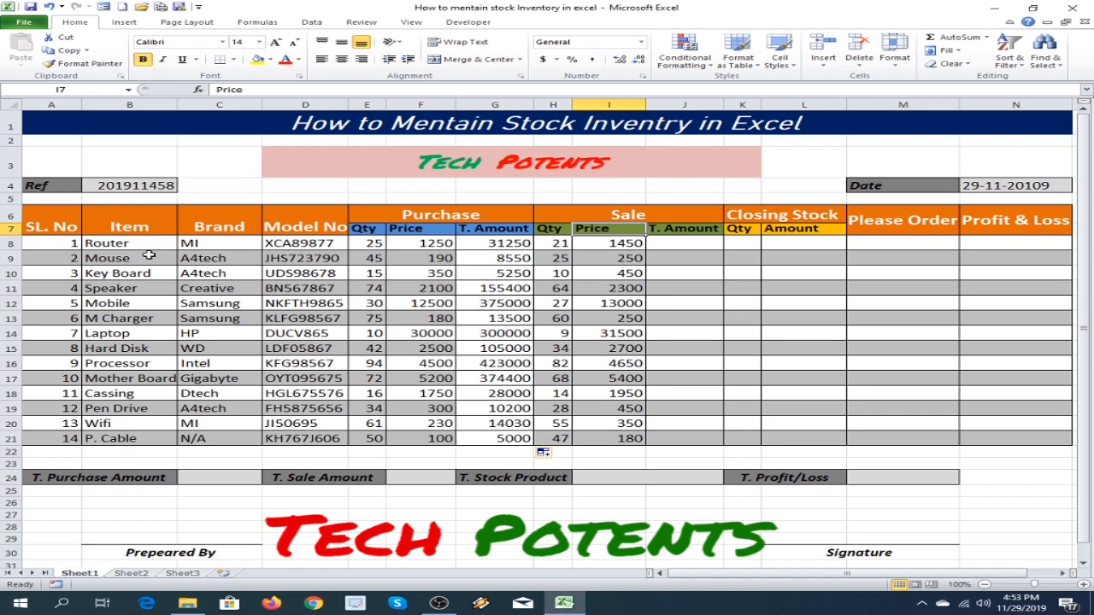
left_click(615, 245)
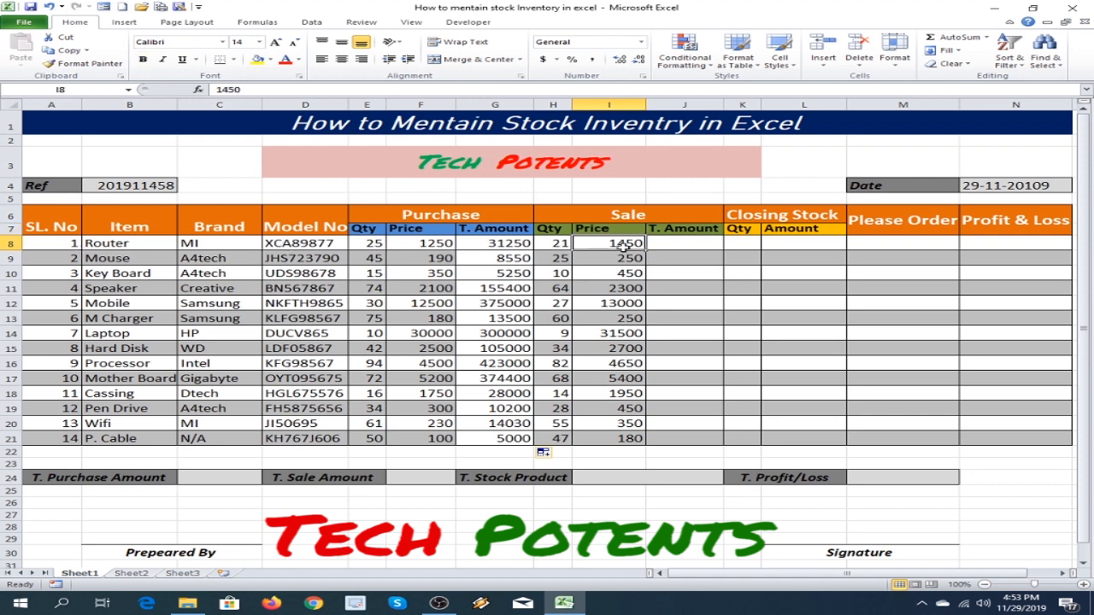
left_click(680, 244)
type("=")
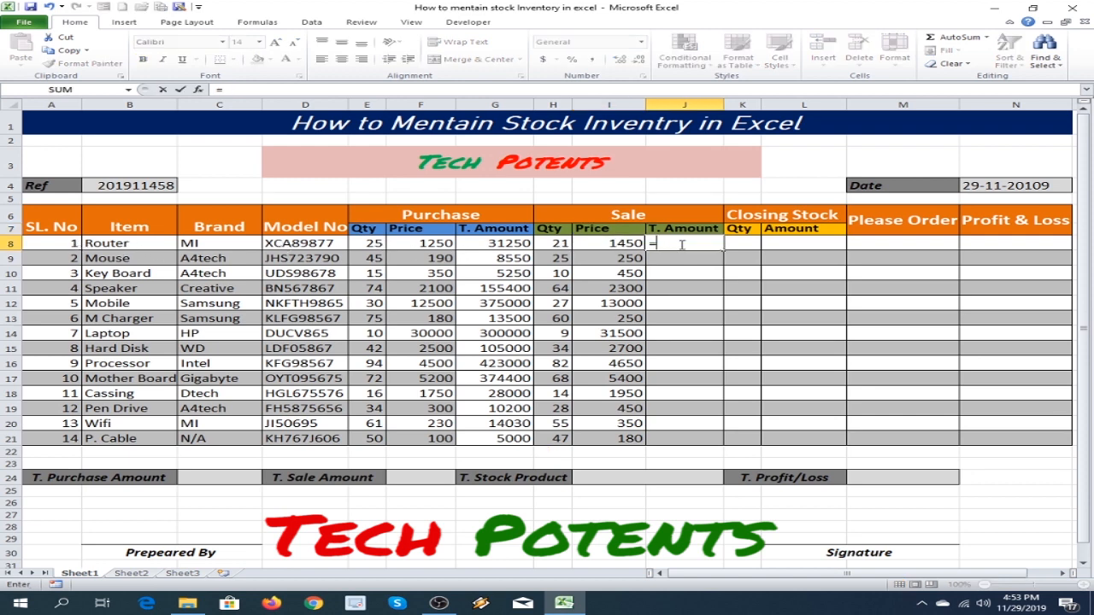
left_click(555, 244)
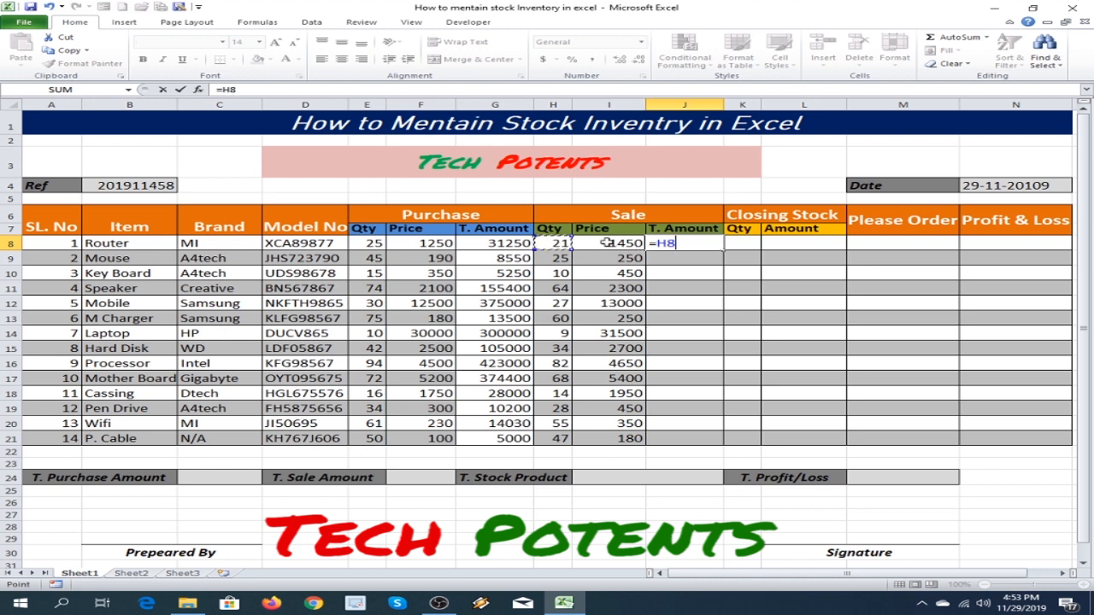
type("*")
left_click(616, 244)
key("Return")
Fill the sale total formula from J8 down to J21 for all remaining items
left_click(668, 245)
left_click_drag(724, 251, 726, 267)
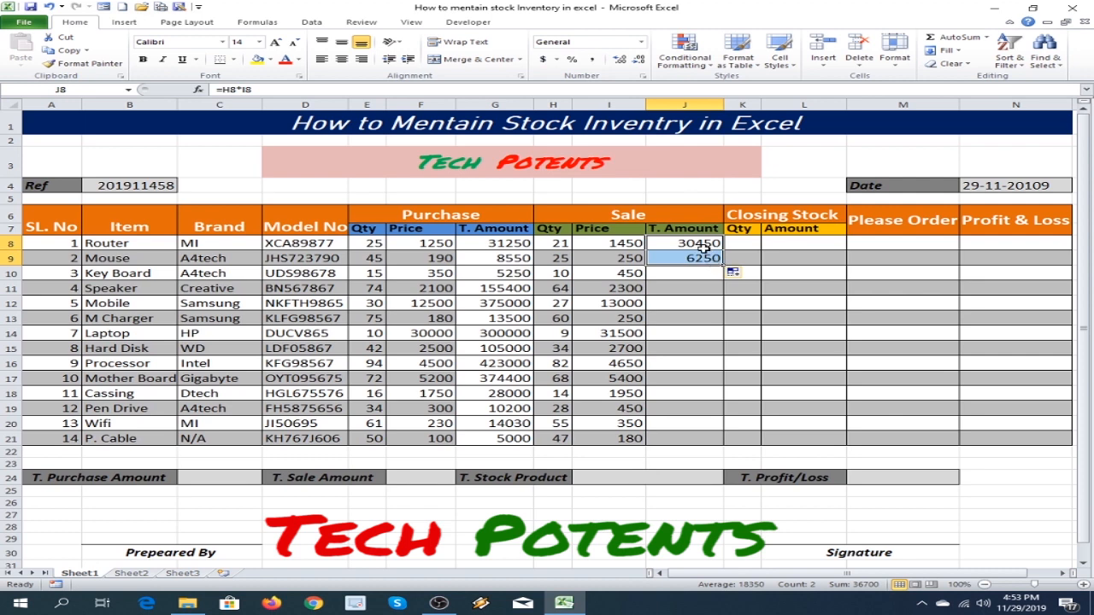
left_click_drag(724, 264, 711, 439)
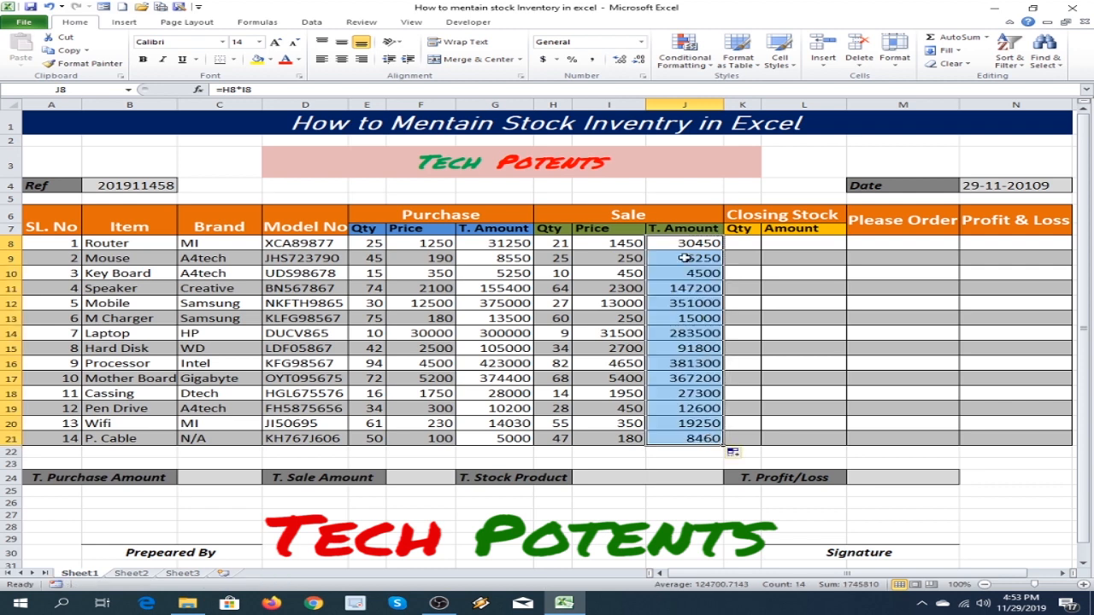
left_click(711, 451)
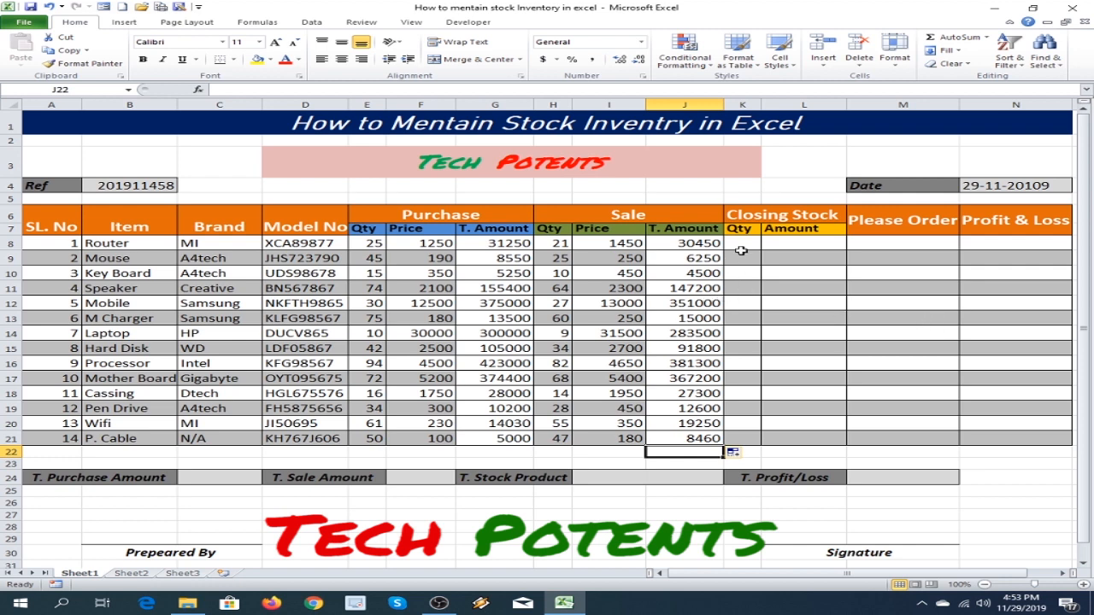
Calculate the Router's closing stock quantity in K8 as purchase quantity minus sale quantity with =E8-H8
left_click(424, 220)
left_click(654, 219)
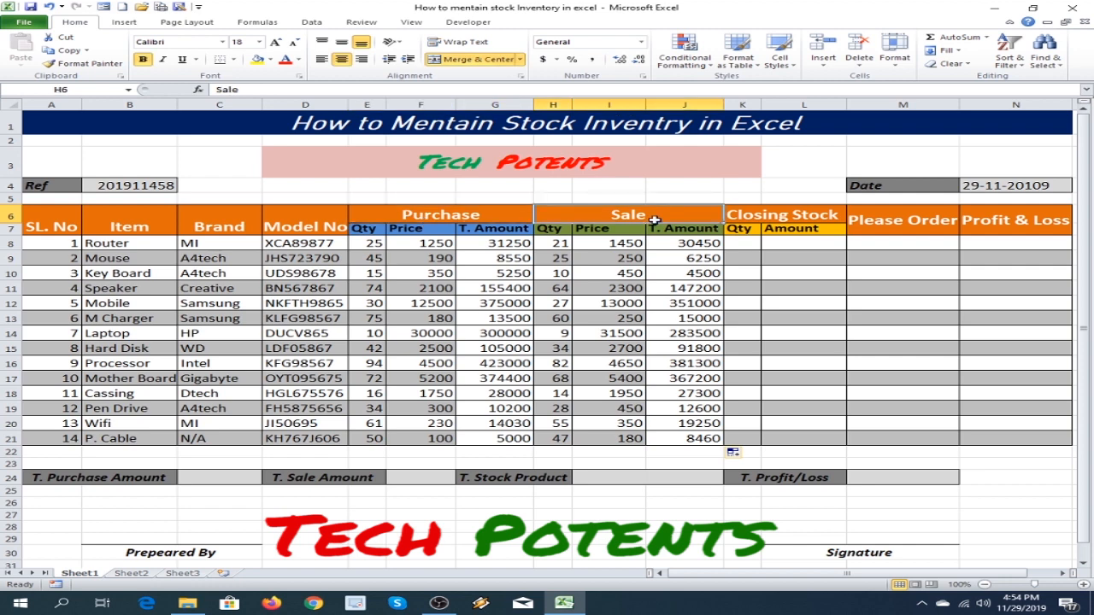
left_click(769, 220)
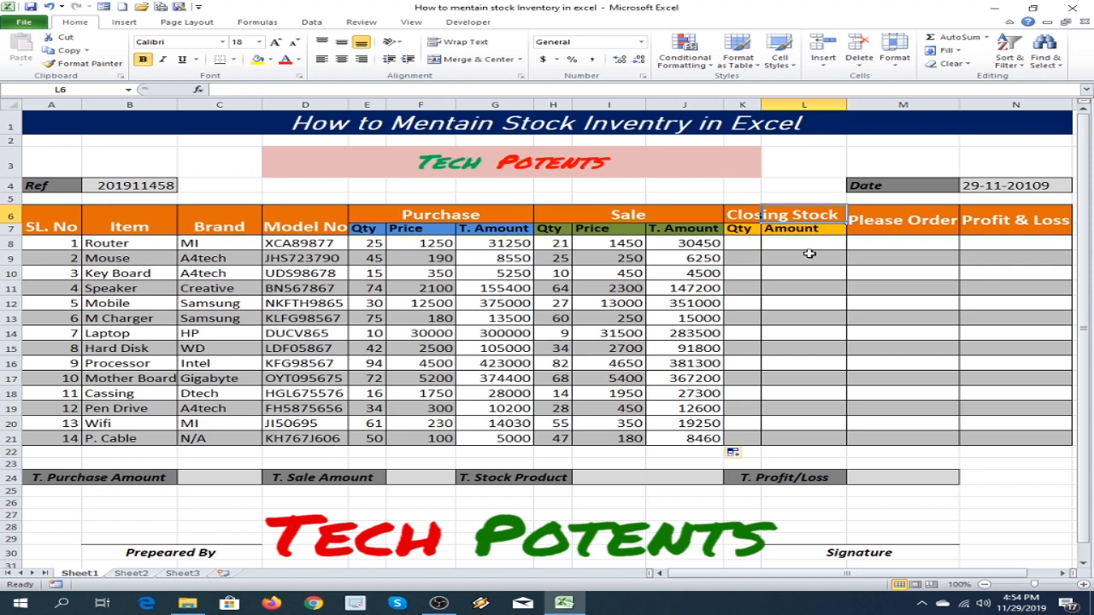
left_click(743, 243)
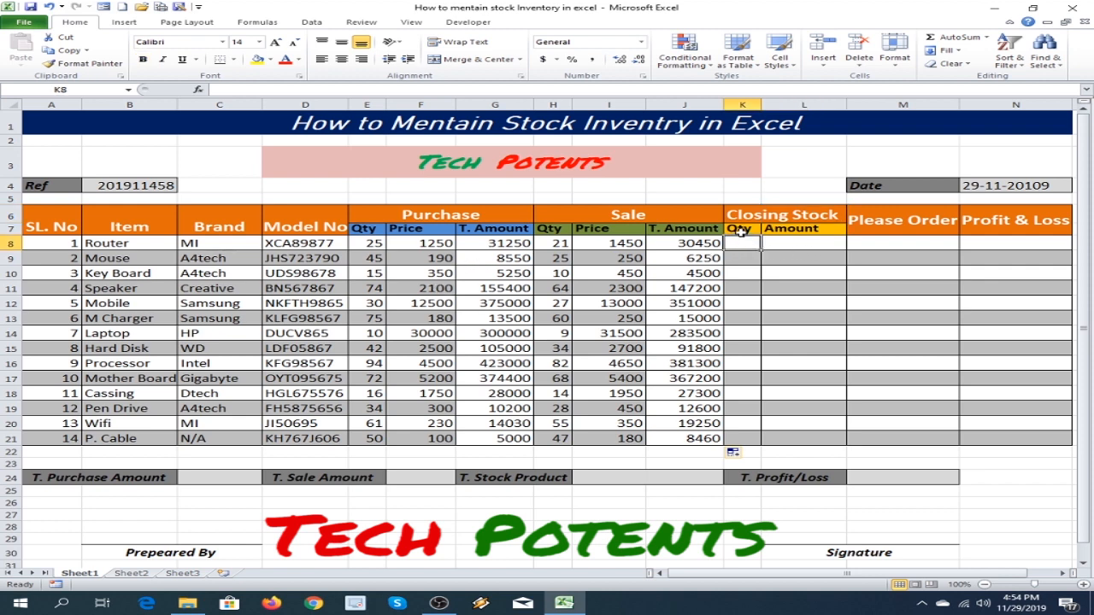
type("=")
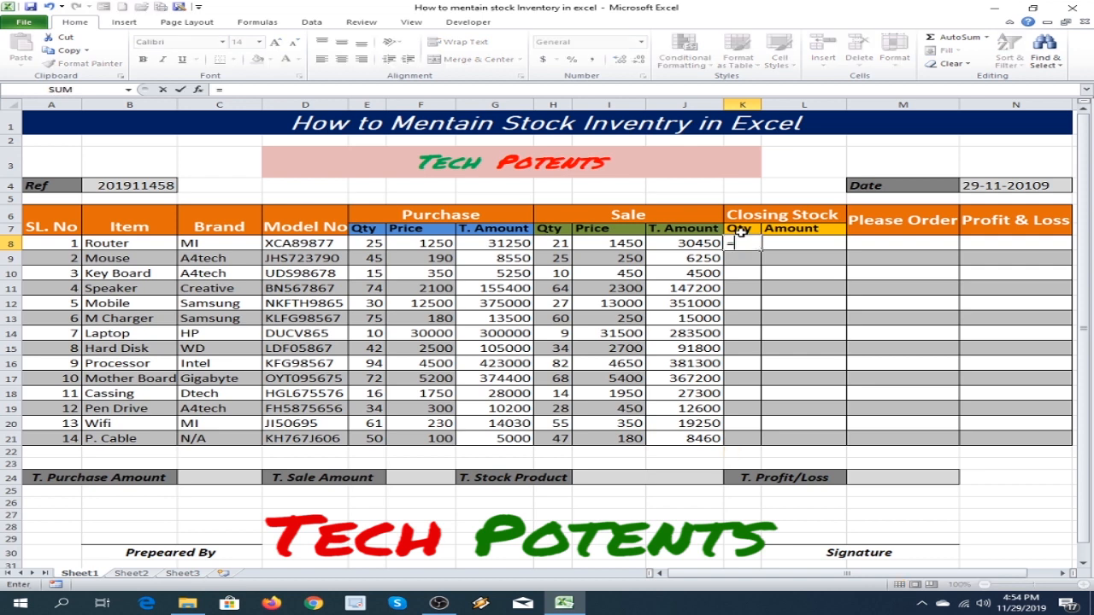
left_click(368, 245)
type("-")
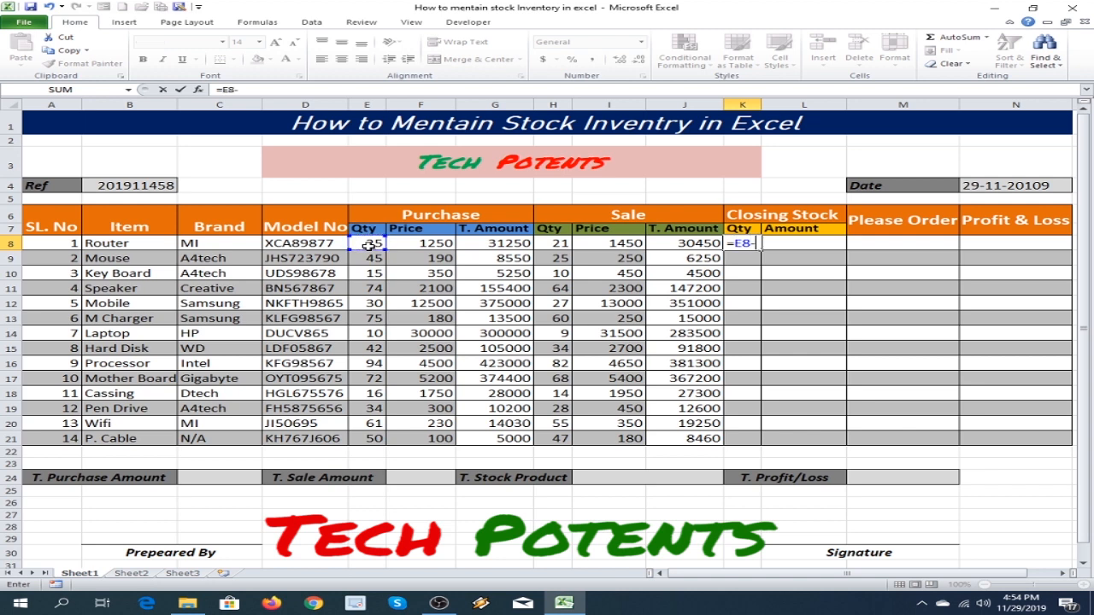
left_click(555, 244)
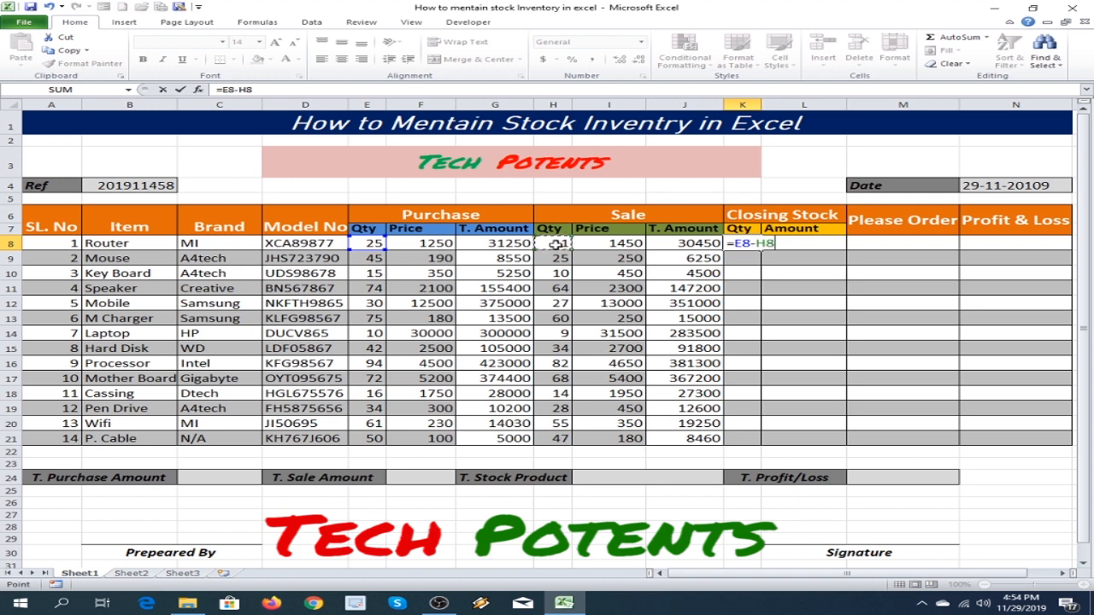
key("Return")
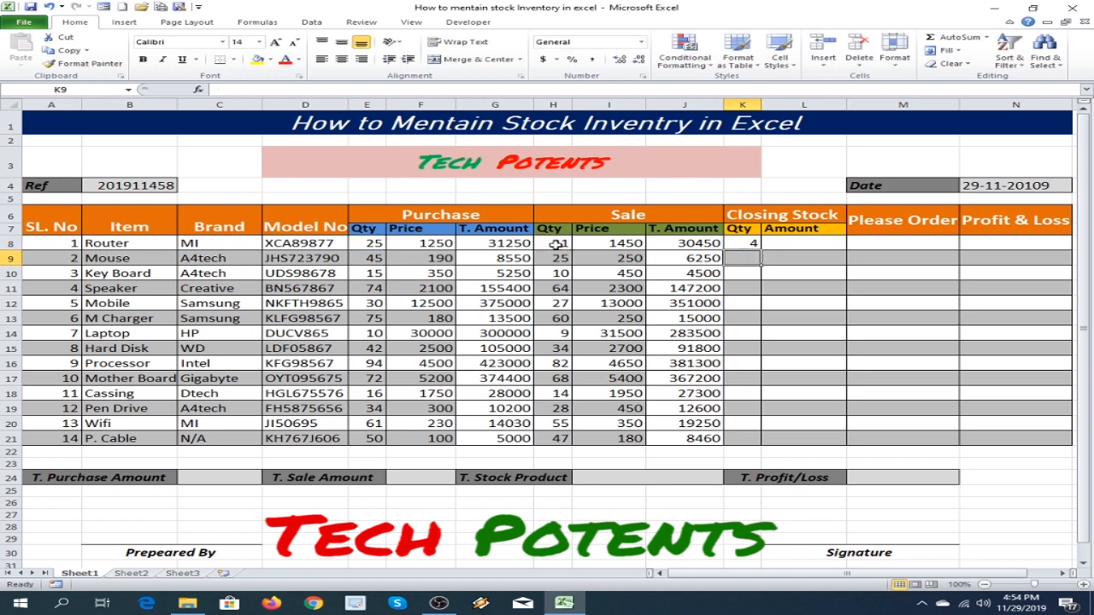
Fill the closing quantity formula from K8 down to K21 and check the Mouse row against its purchase and sale quantities
left_click(742, 245)
left_click_drag(760, 251, 757, 445)
left_click(823, 408)
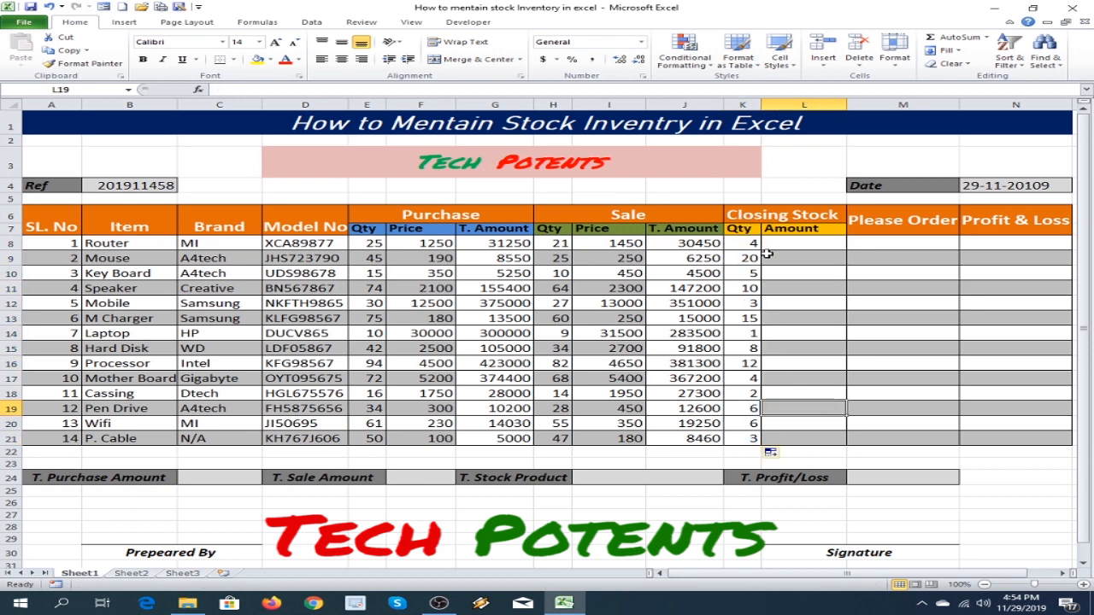
left_click(740, 260)
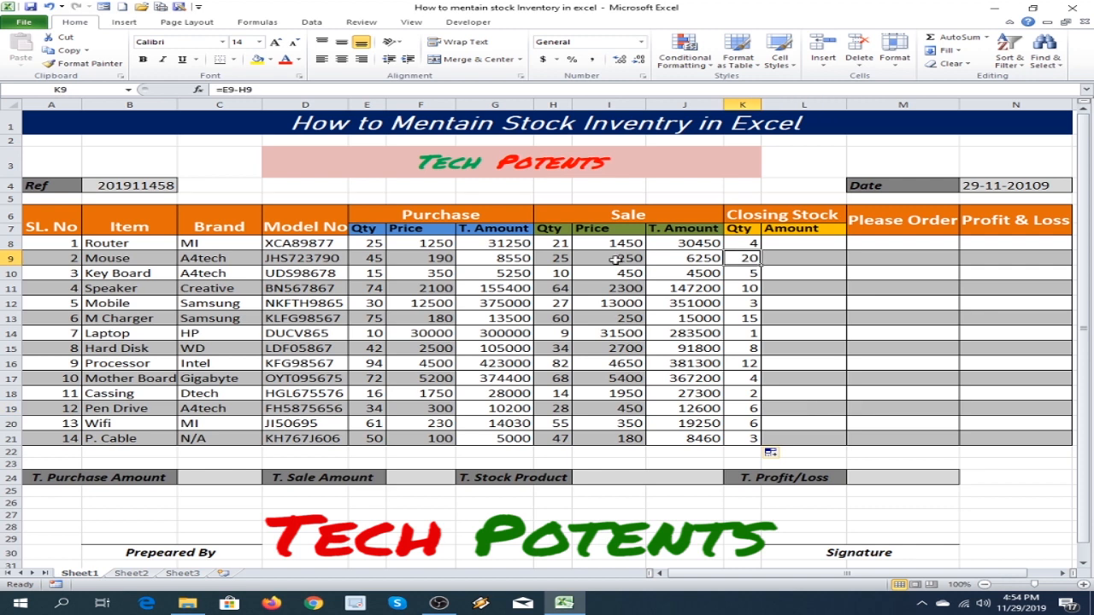
left_click(102, 262)
left_click(378, 260)
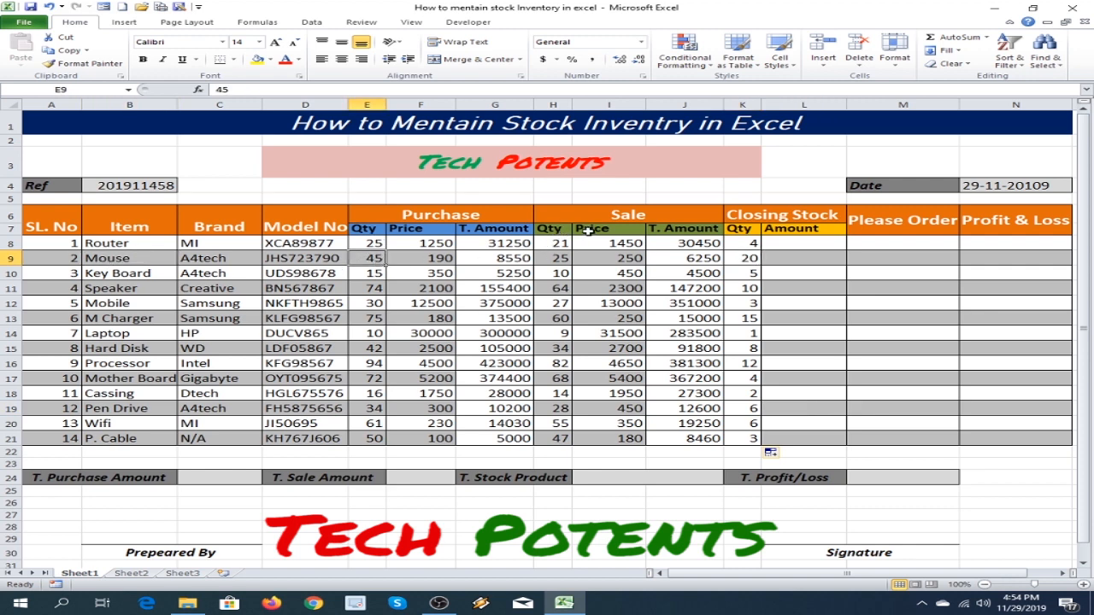
left_click(549, 258)
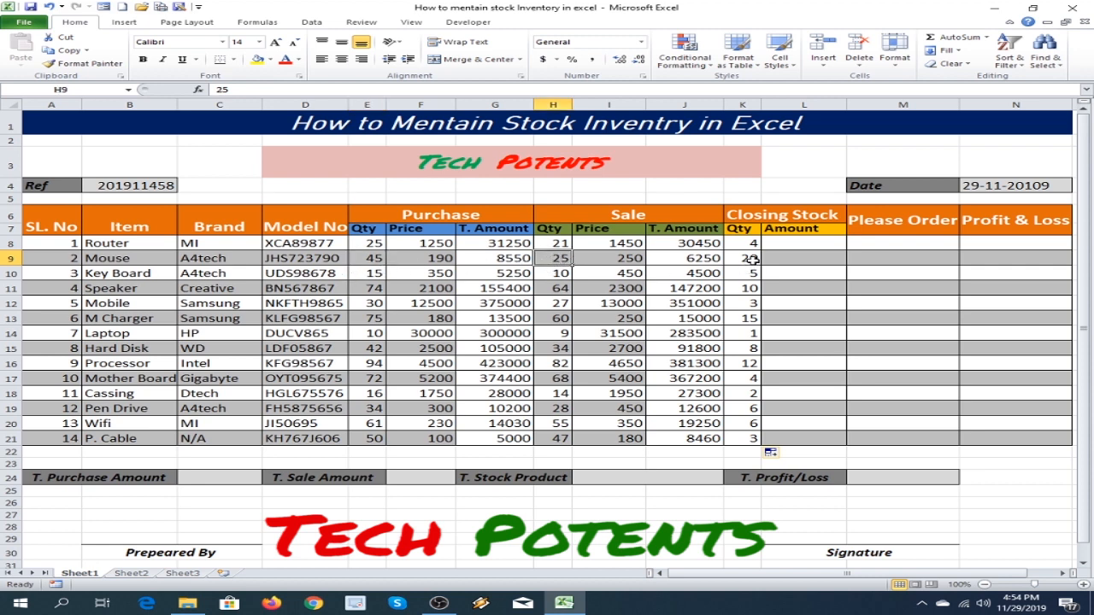
left_click(741, 275)
Calculate the Router's closing stock amount in L8 as closing quantity times purchase price with =K8*F8
left_click(803, 243)
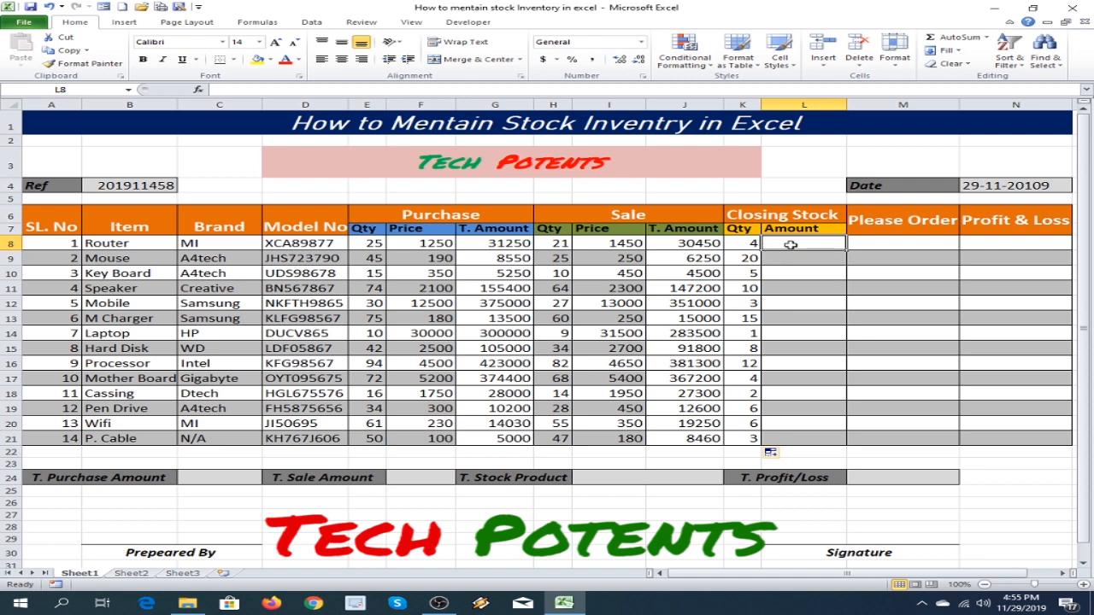
type("=")
left_click(744, 245)
type("*")
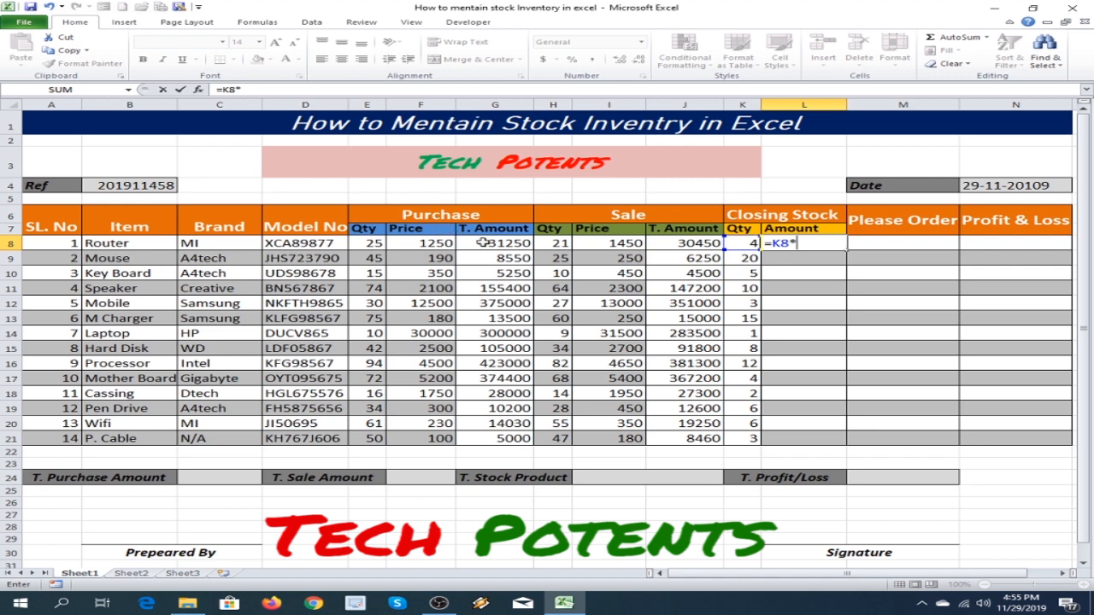
left_click(423, 245)
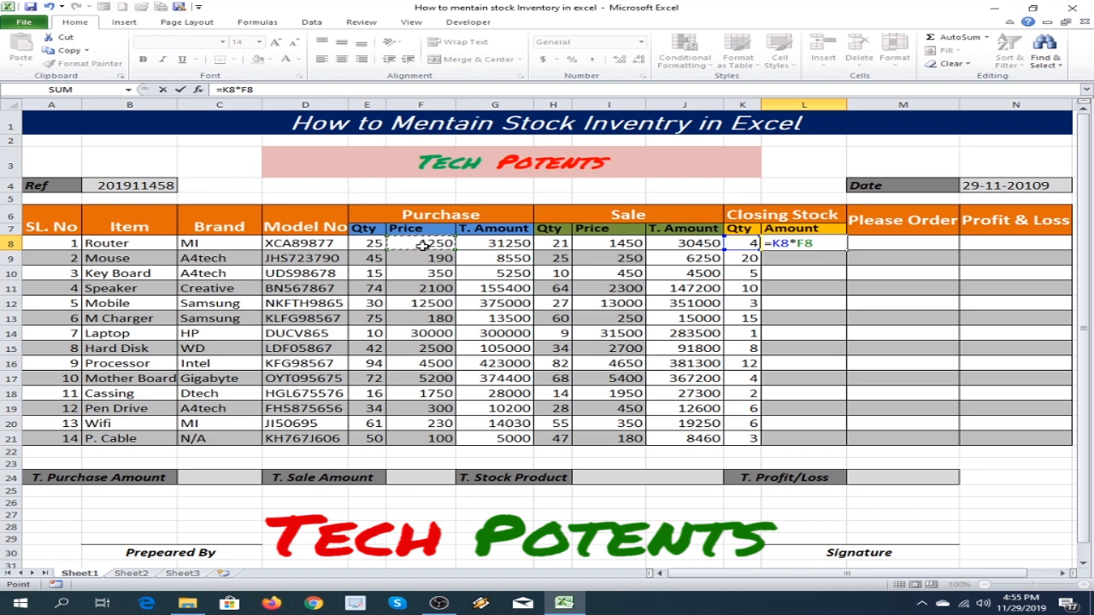
key("Return")
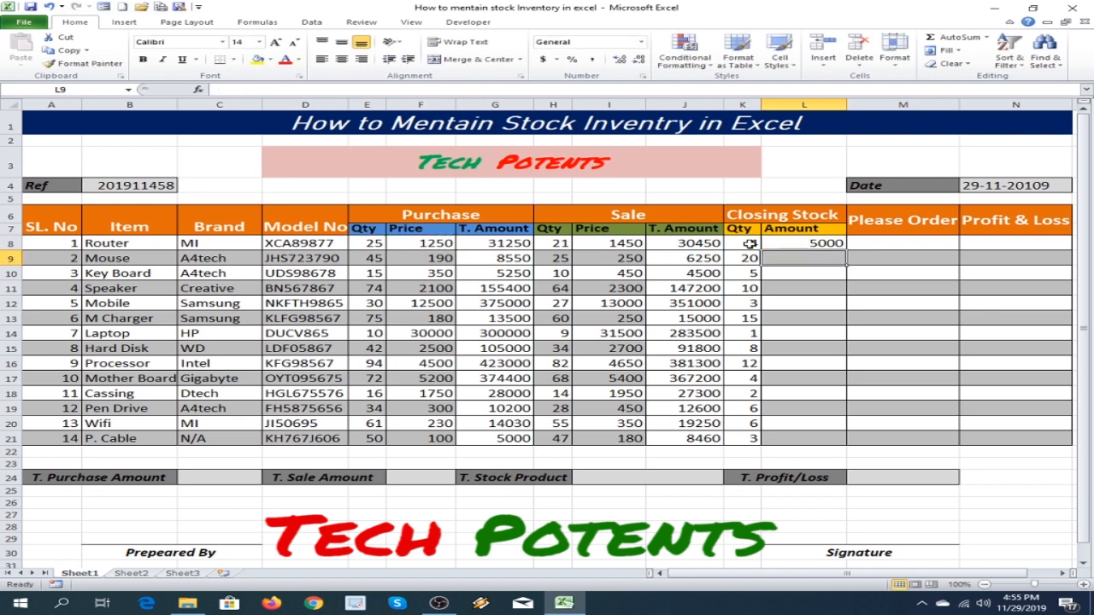
Fill the closing stock amount formula from L8 down to L21 for all remaining items
left_click(816, 244)
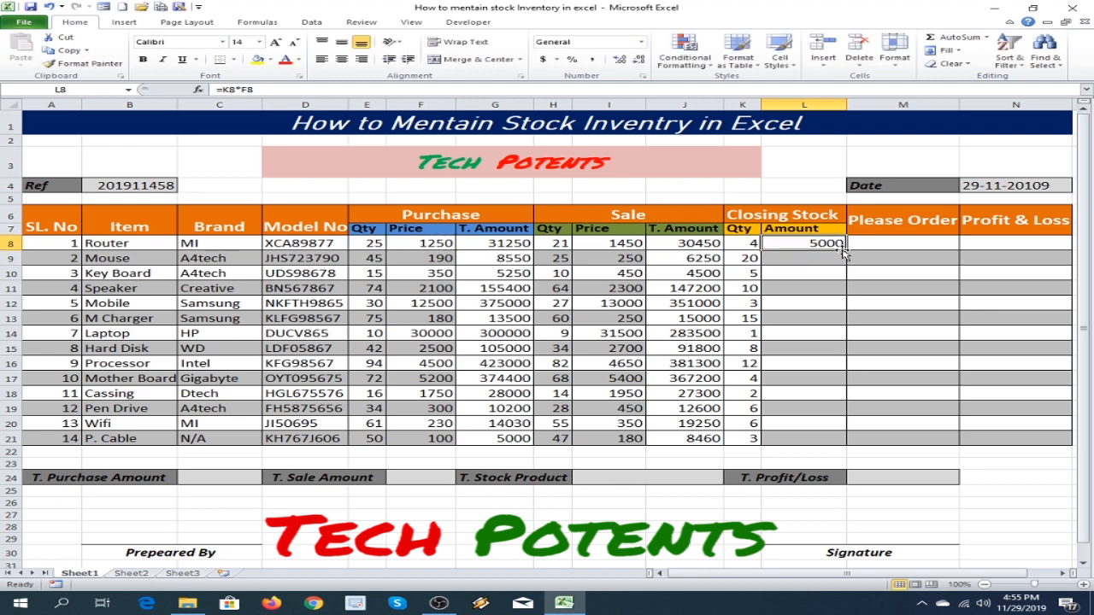
left_click_drag(849, 248, 853, 442)
left_click(896, 453)
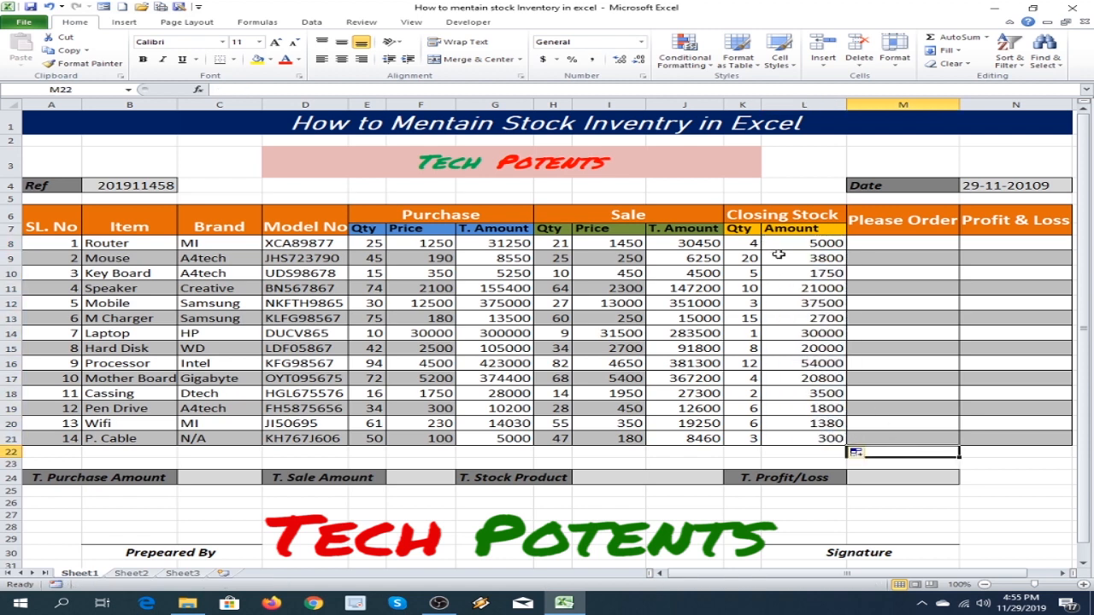
left_click(762, 364)
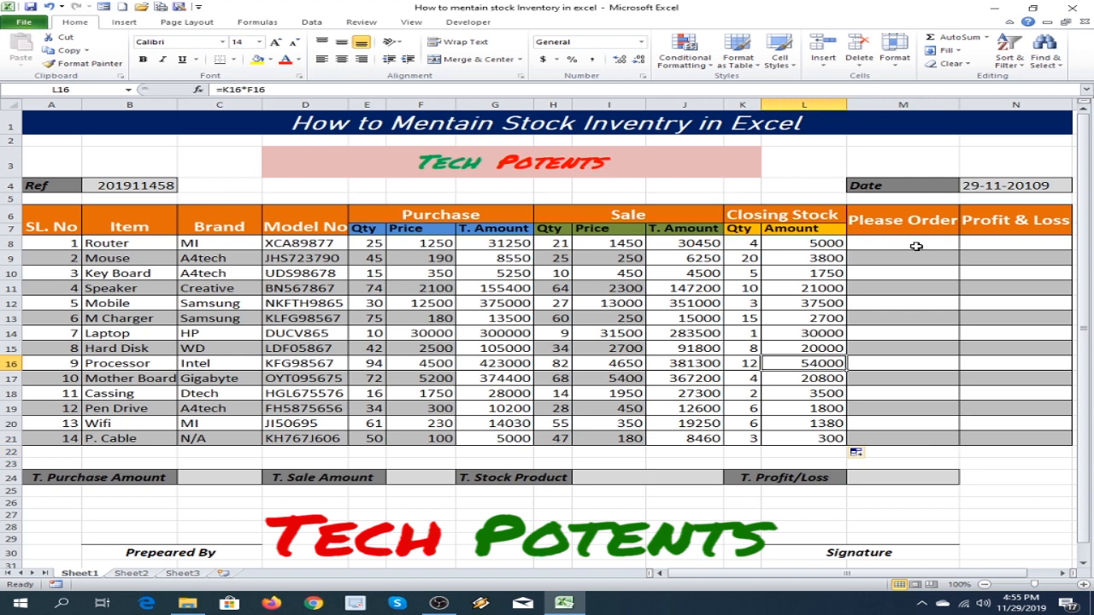
Begin an IF formula in the Router's Please Order cell M8 with the logical test k<=5
left_click(901, 332)
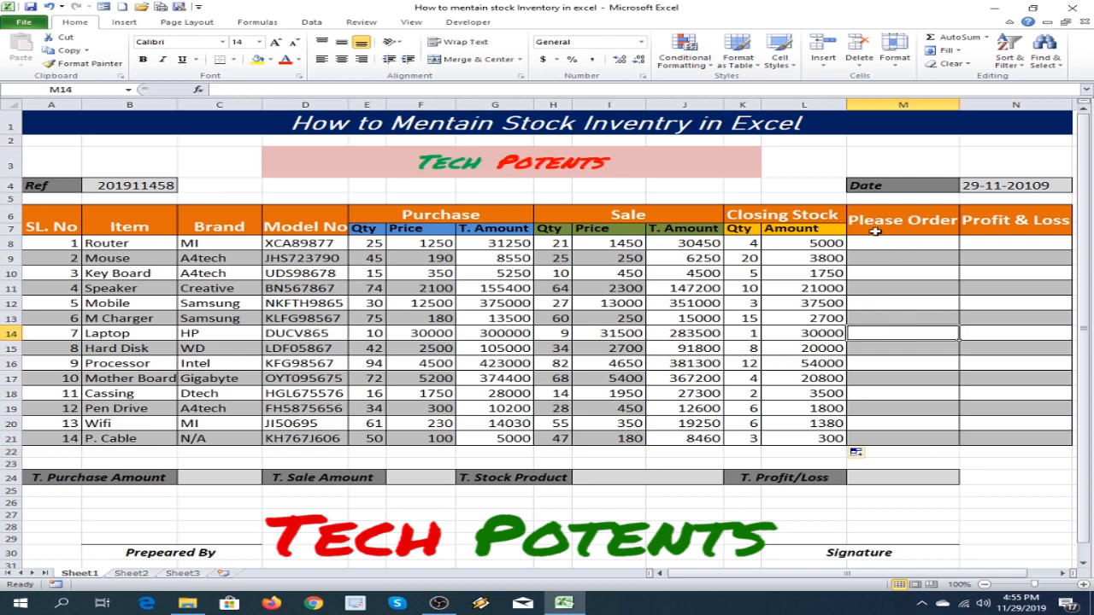
left_click(873, 228)
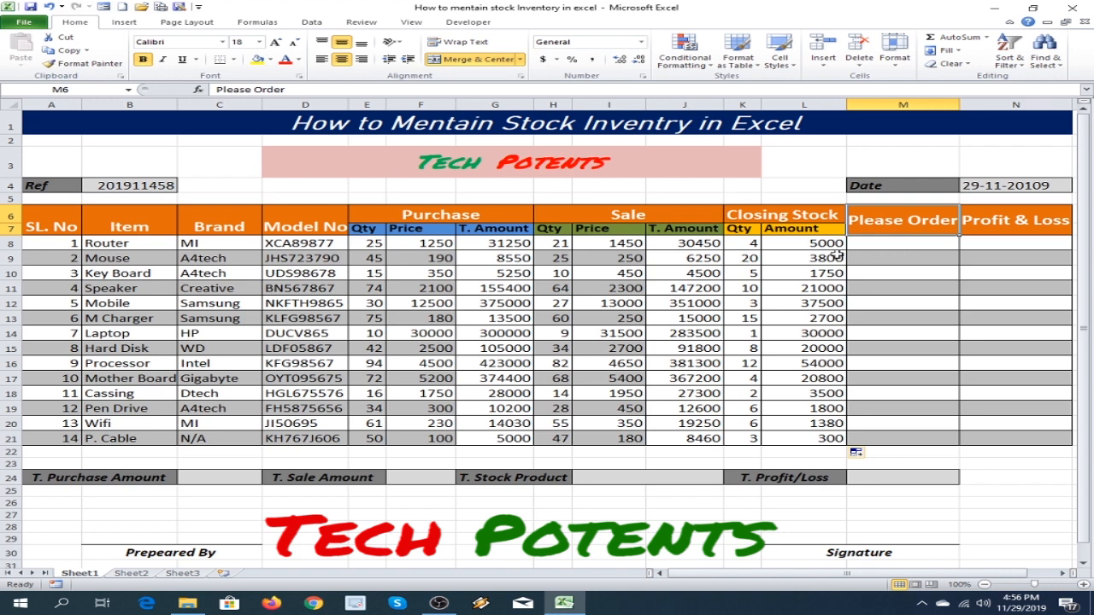
left_click(888, 247)
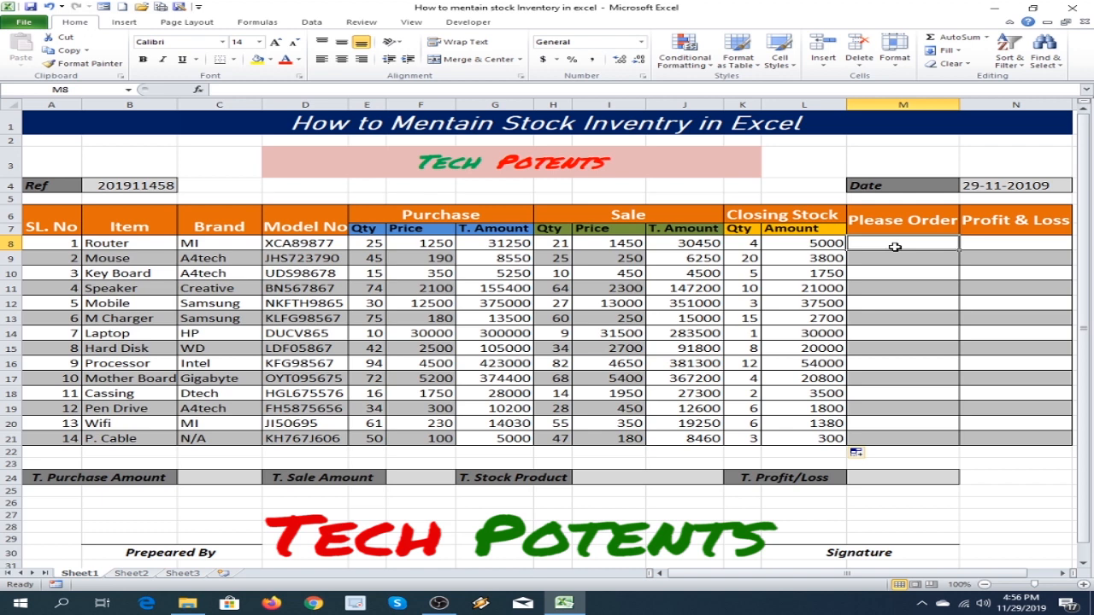
type("=")
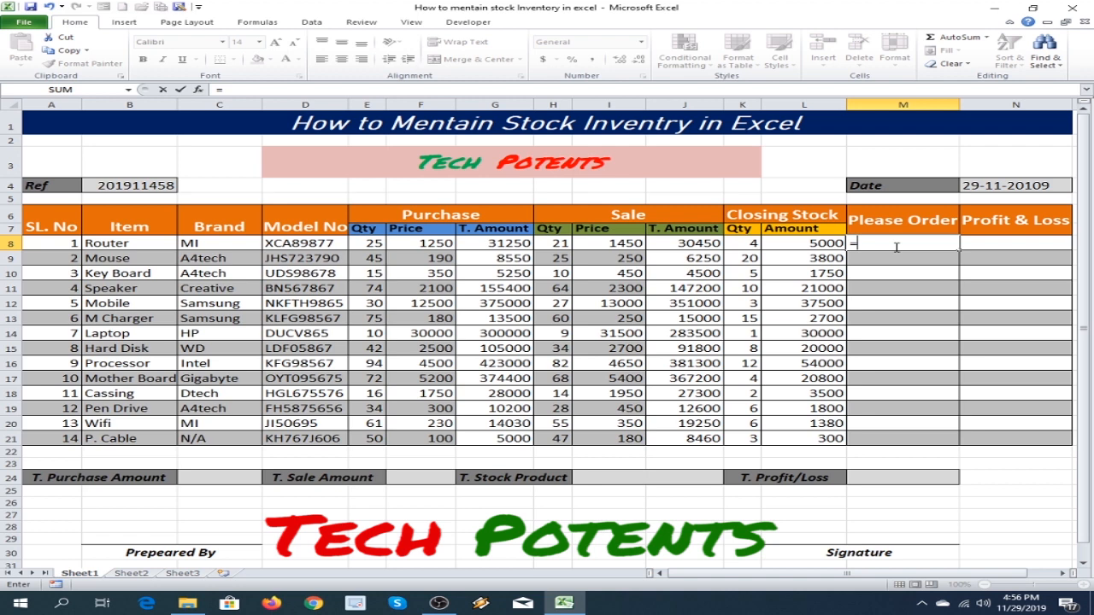
type("if")
key("Tab")
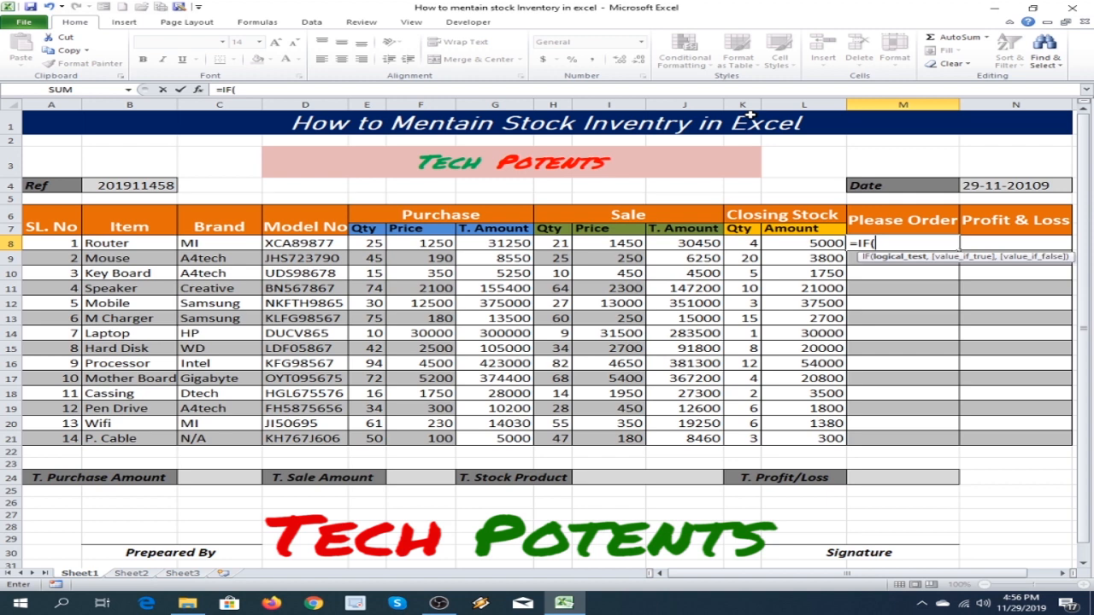
type("k")
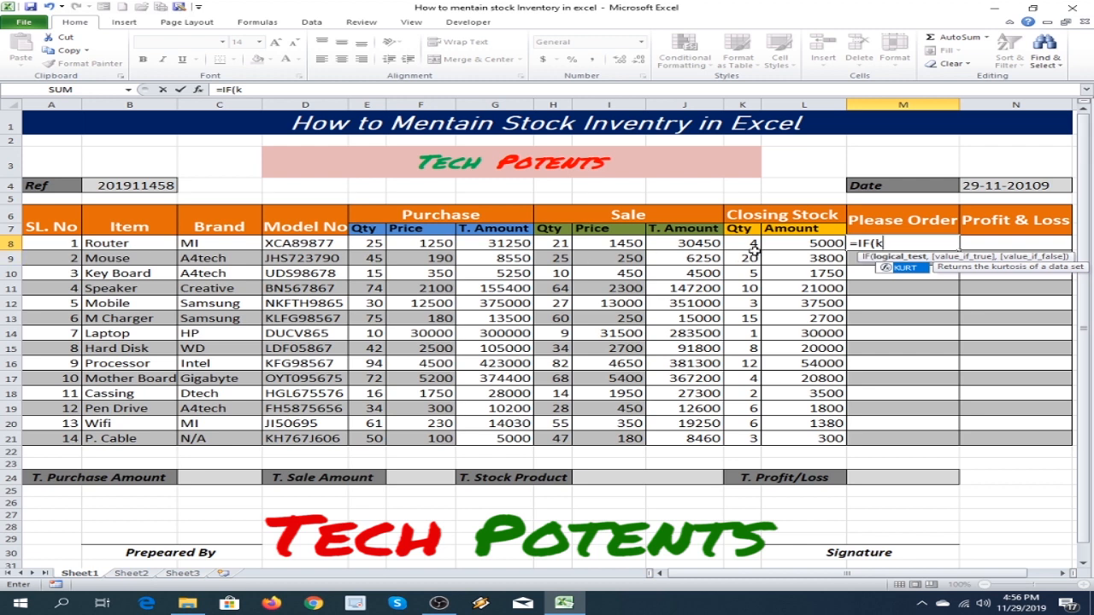
type("<=")
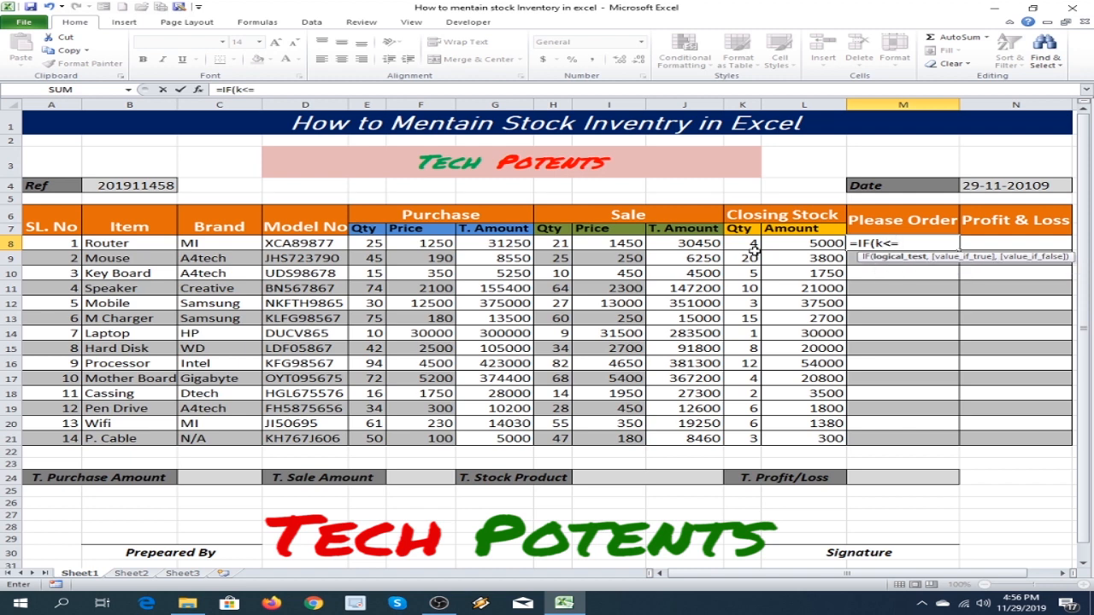
type("5")
type(",")
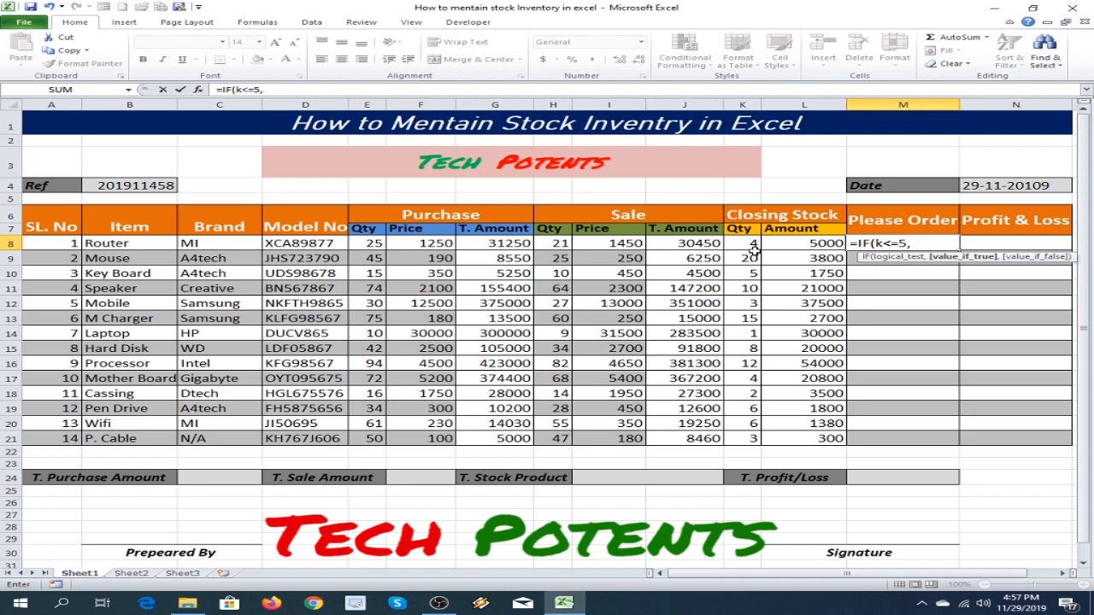
Complete the M8 IF formula with "ORDER NOW!" as the true value and empty text as the false value
type("\"ODER NOW!")
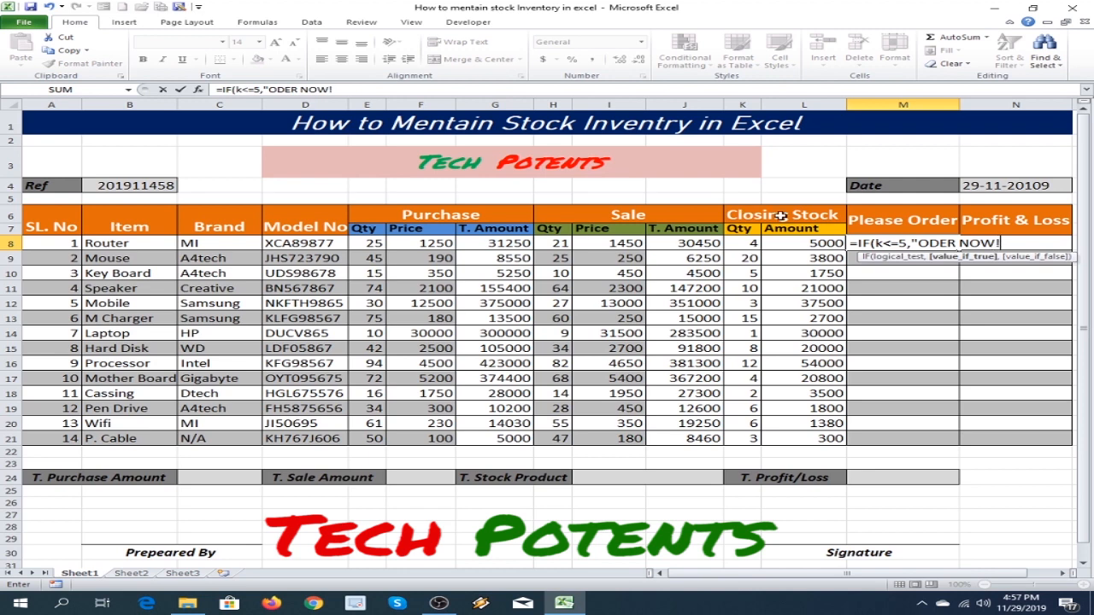
left_click(935, 245)
type("R")
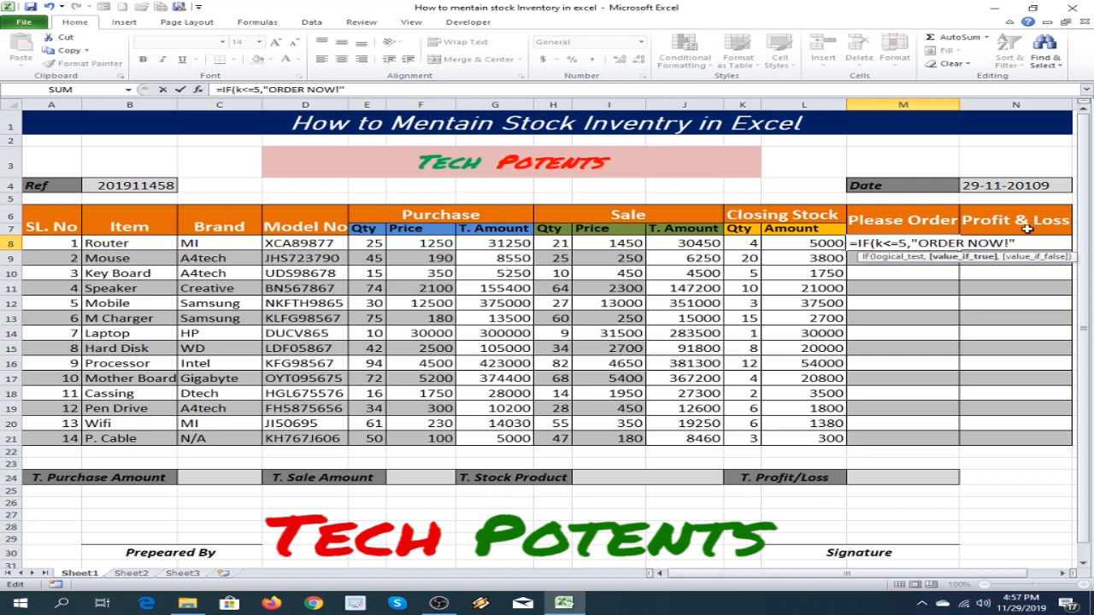
type(",")
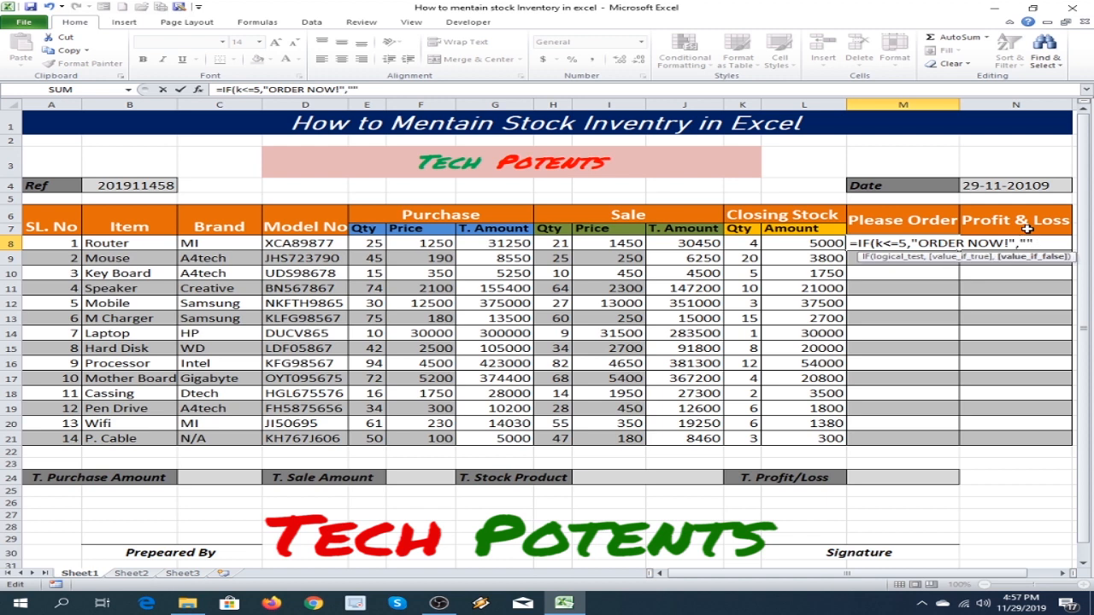
type("\"\")")
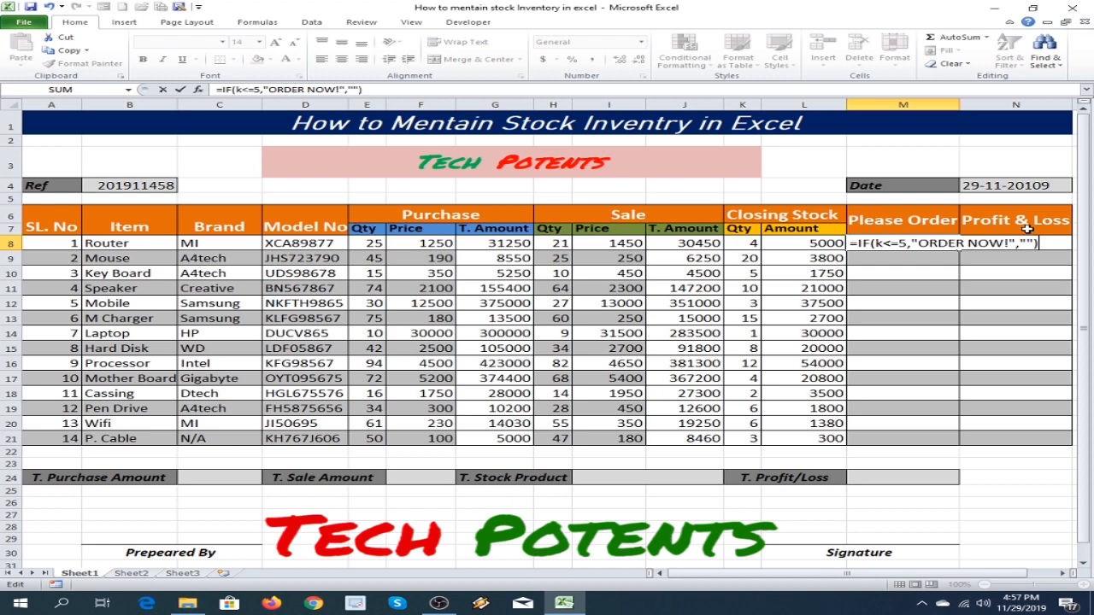
key("Return")
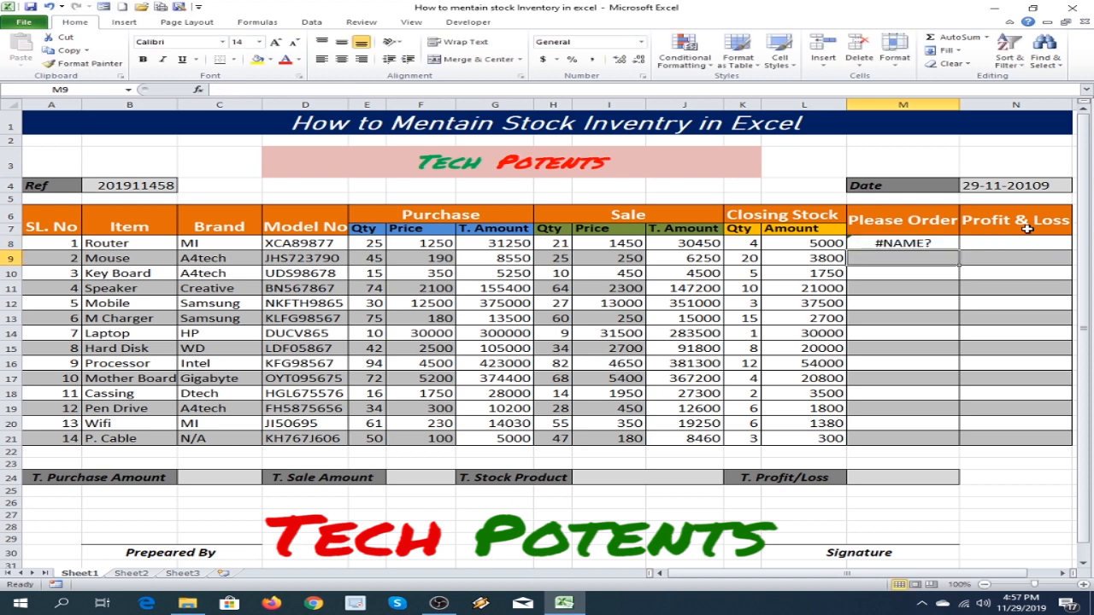
Try to re-enter the M8 reorder formula as an array formula
double_click(908, 244)
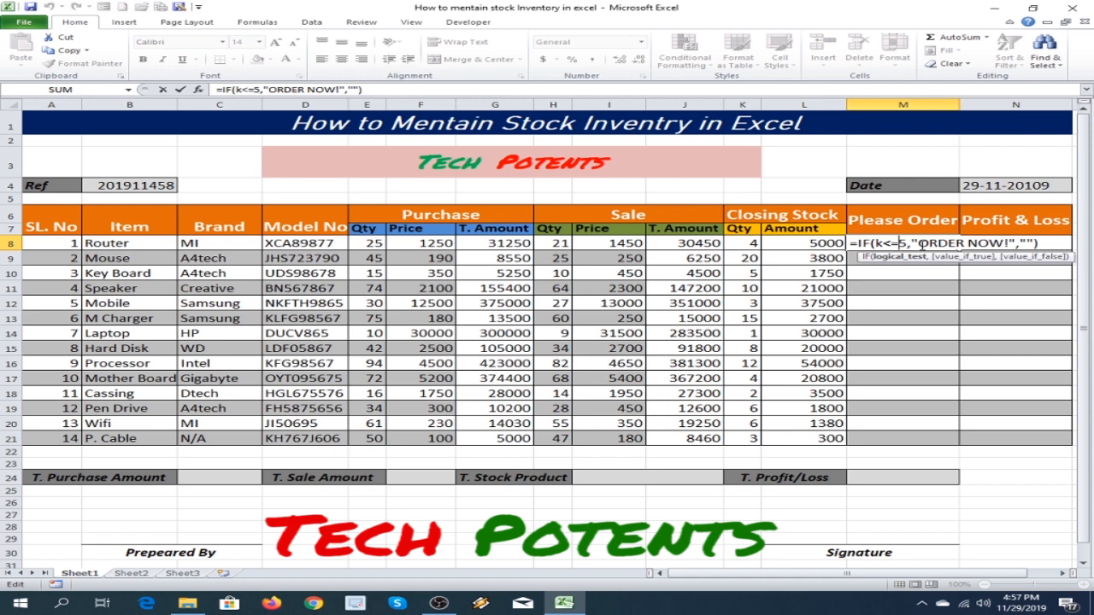
key("ctrl+shift+Return")
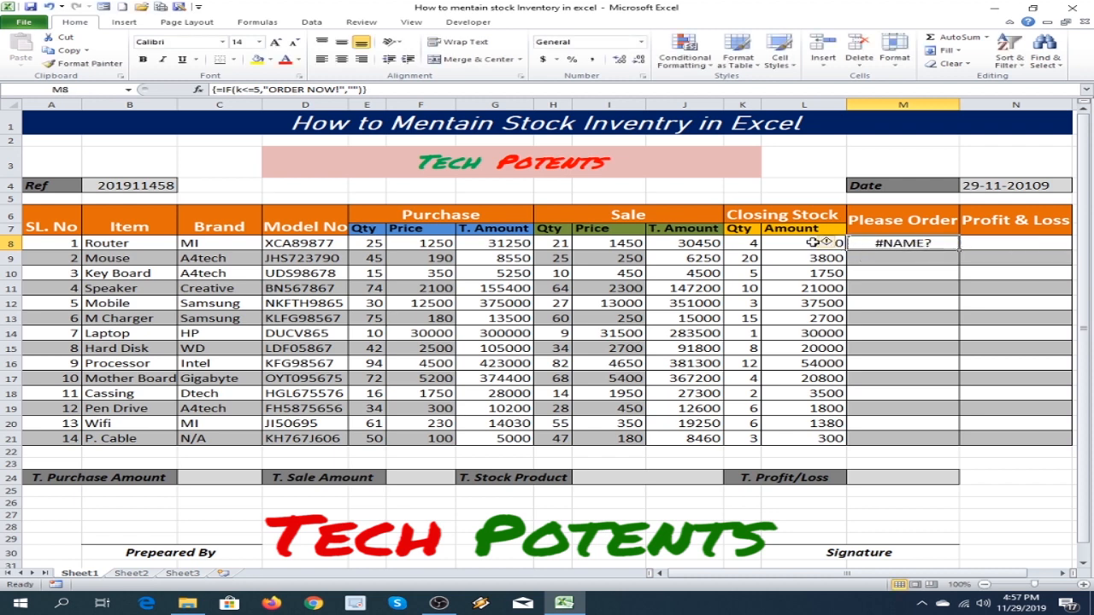
mouse_move(834, 246)
Correct the reorder formula in M8 to =IF(K8<=5,"ORDER NOW","") so it tests the Router's closing quantity
double_click(883, 243)
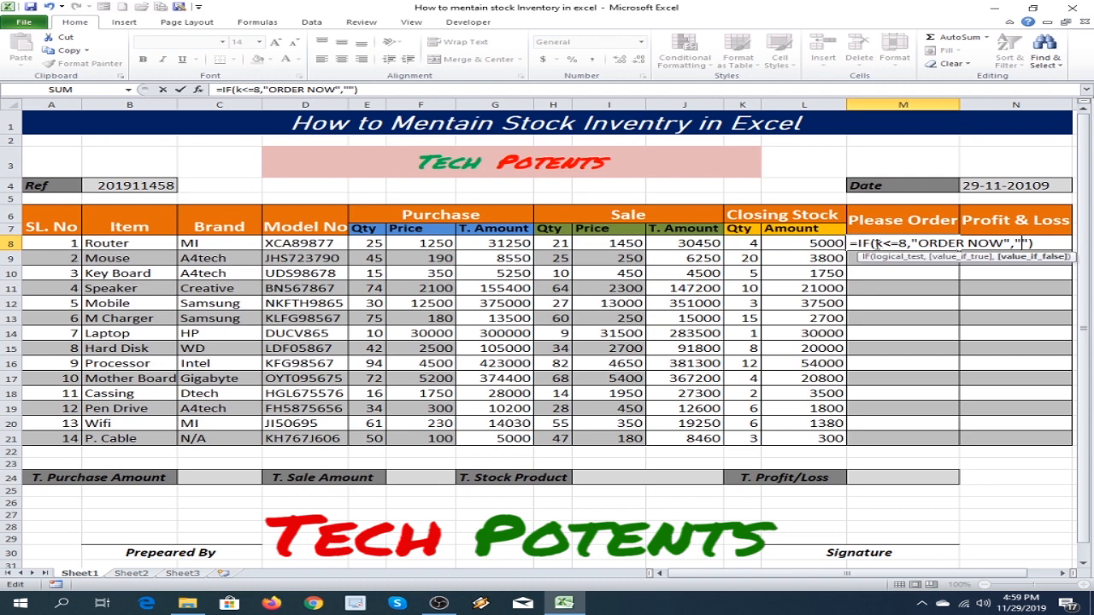
left_click_drag(1044, 243, 919, 243)
left_click(906, 243)
left_click(883, 243)
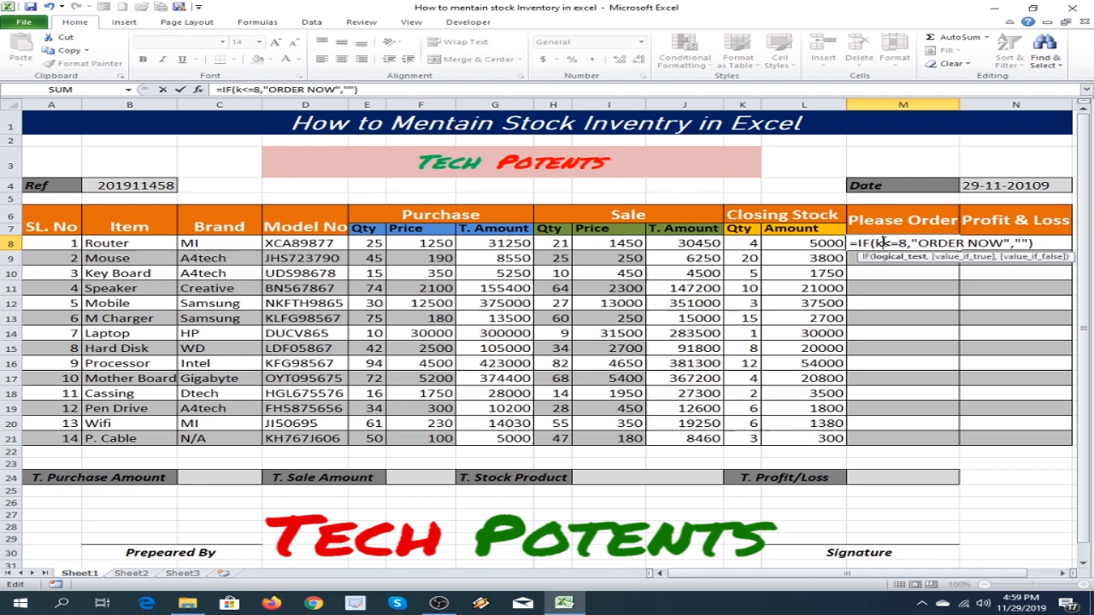
type("8")
double_click(911, 243)
type("5")
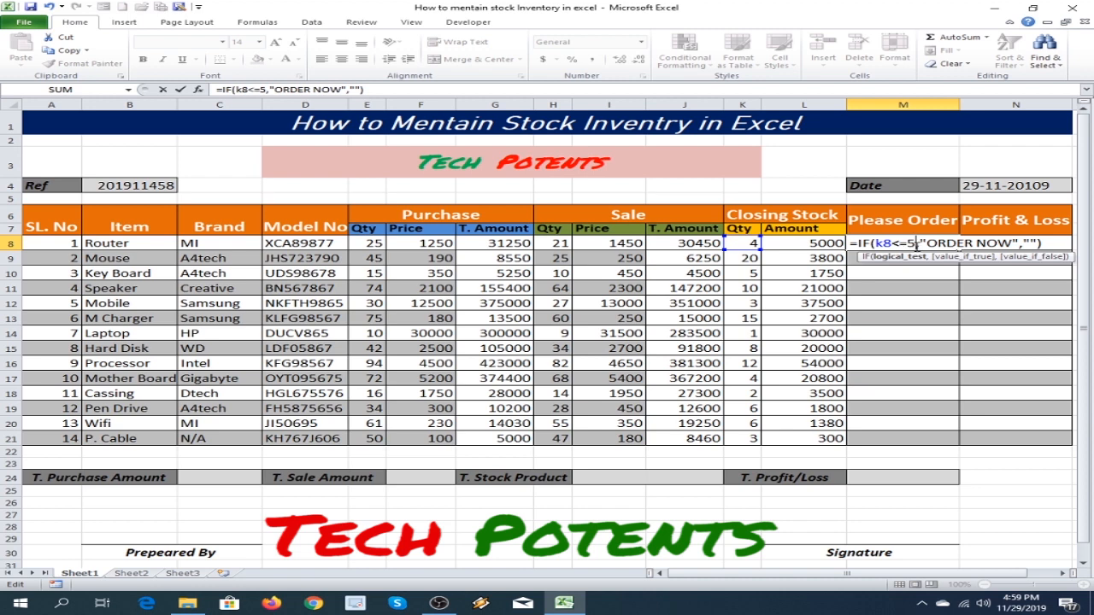
key("Return")
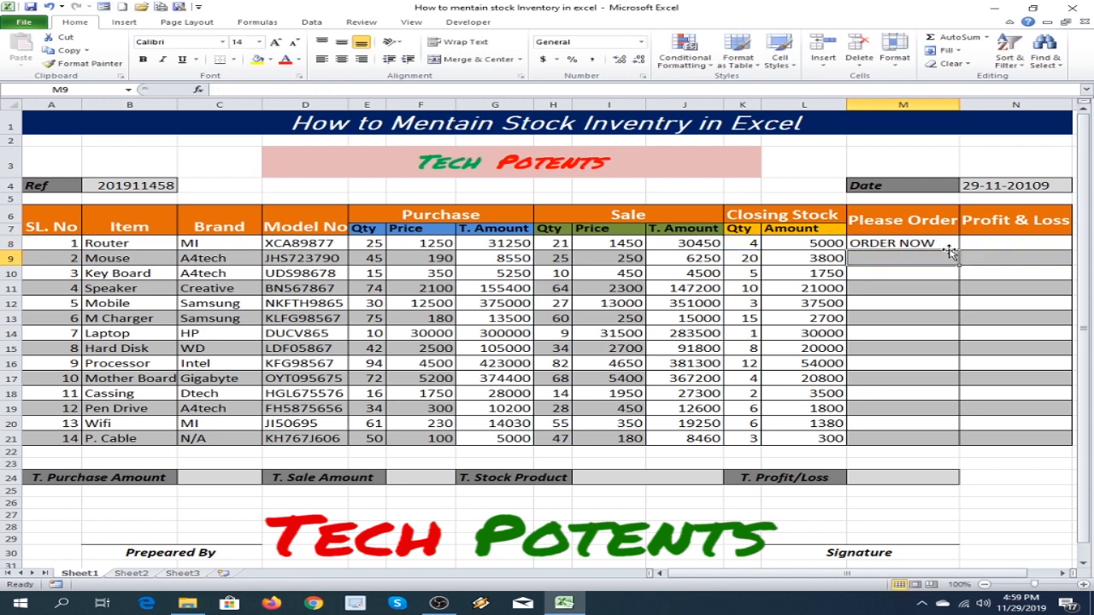
Fill the reorder formula from M8 down to M21 and check the formula in the Speaker row
left_click(911, 244)
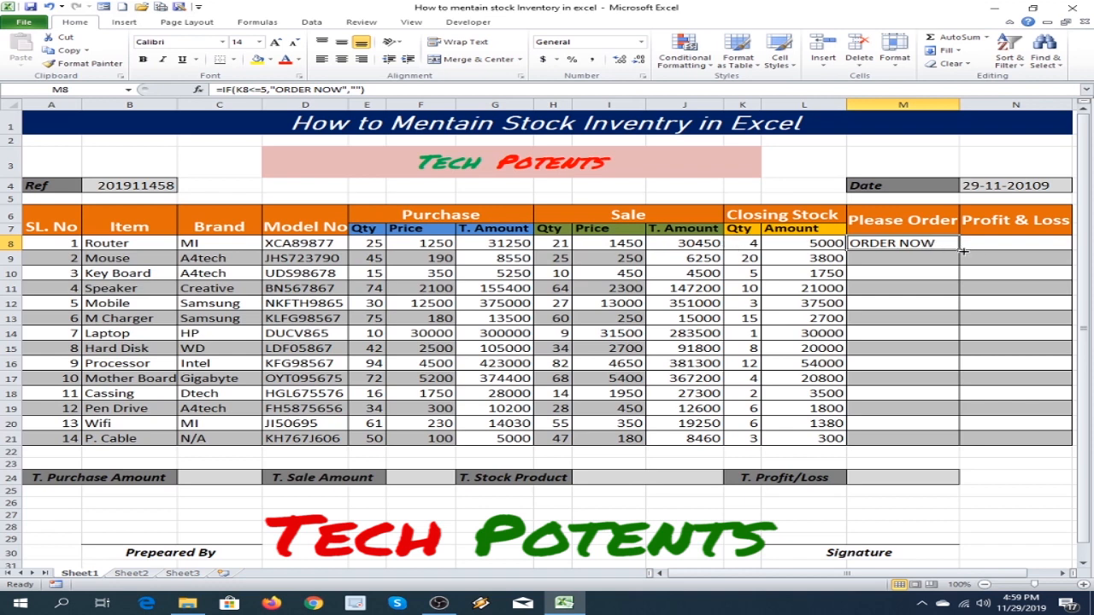
left_click_drag(960, 249, 958, 439)
left_click(997, 504)
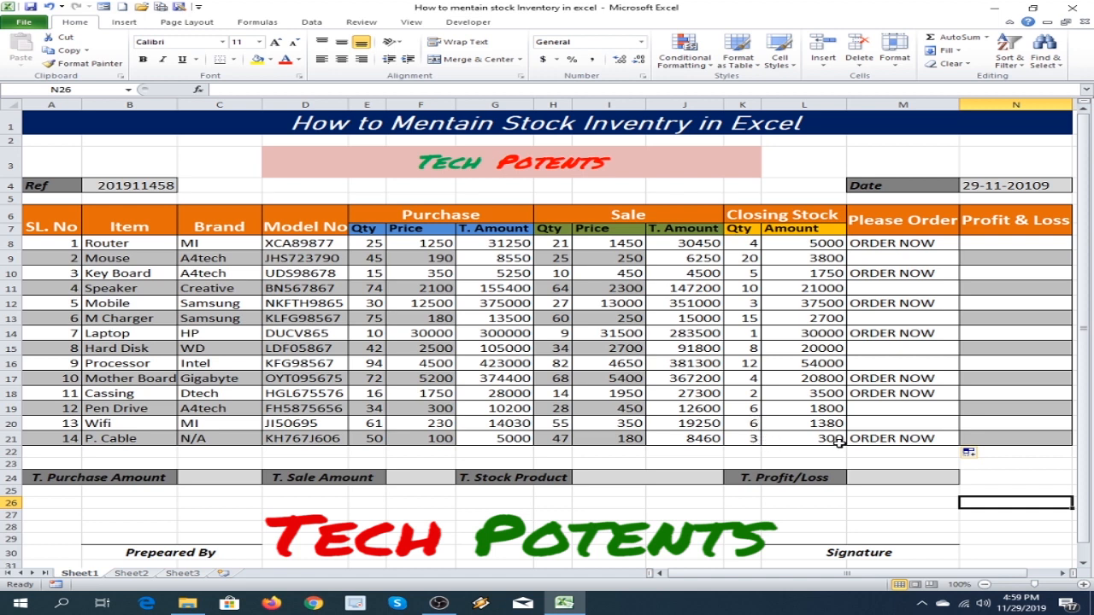
left_click(904, 291)
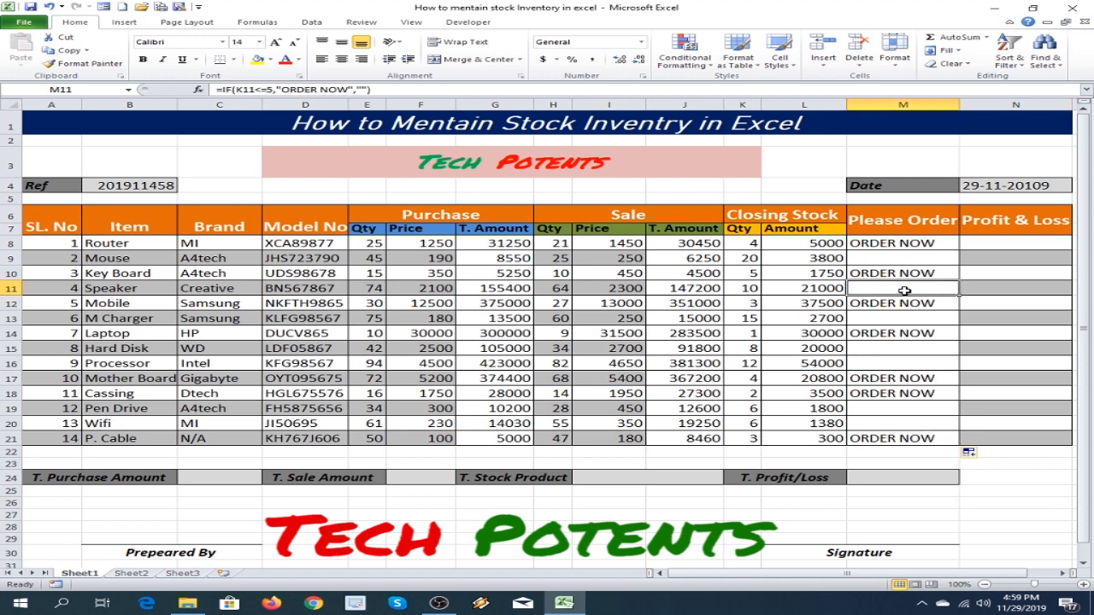
Calculate the Router's profit and loss in N8 as closing stock amount plus sale total minus purchase total with =L8+J8-G8
left_click(1007, 245)
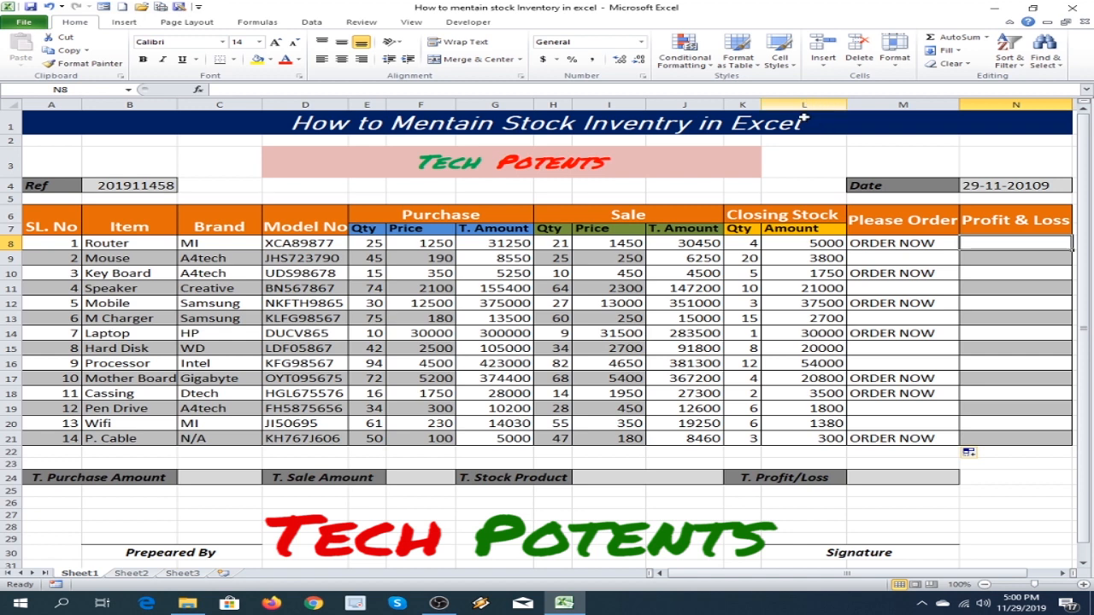
left_click(822, 244)
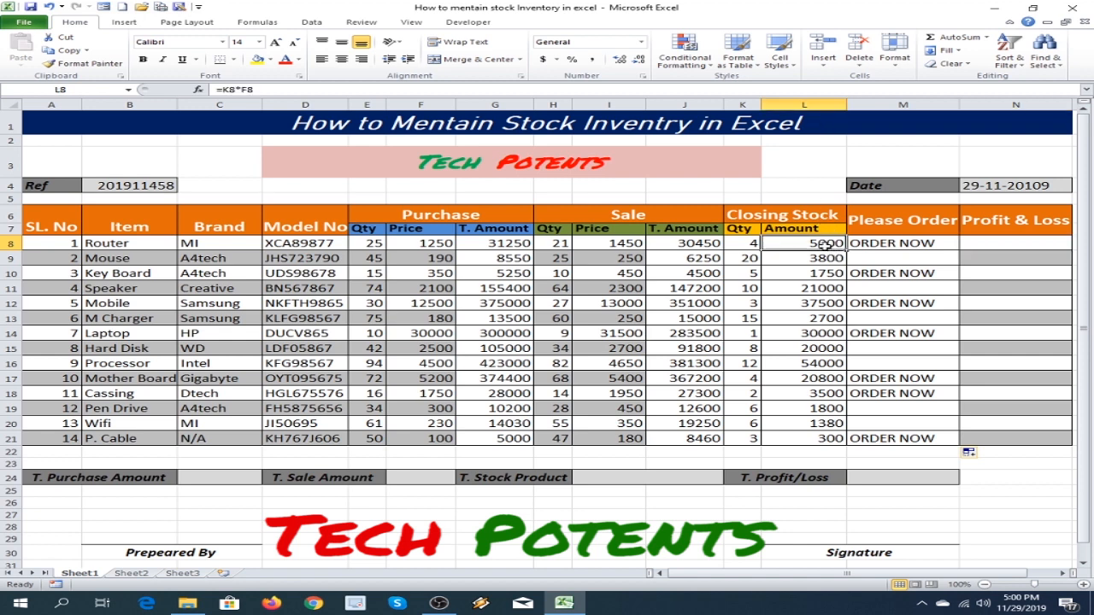
left_click(987, 244)
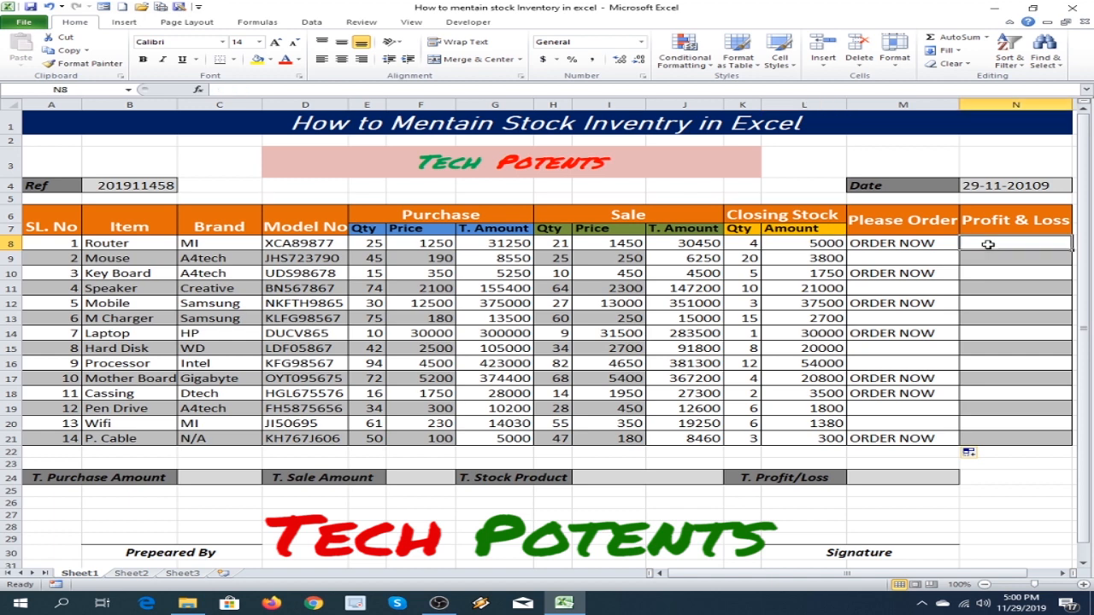
type("=L")
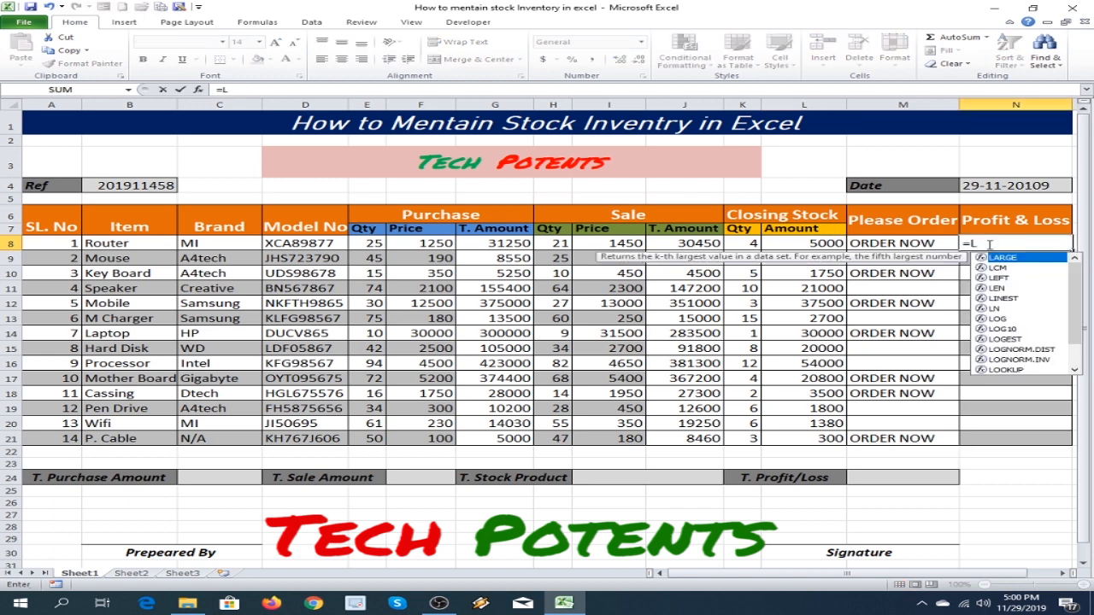
type("8")
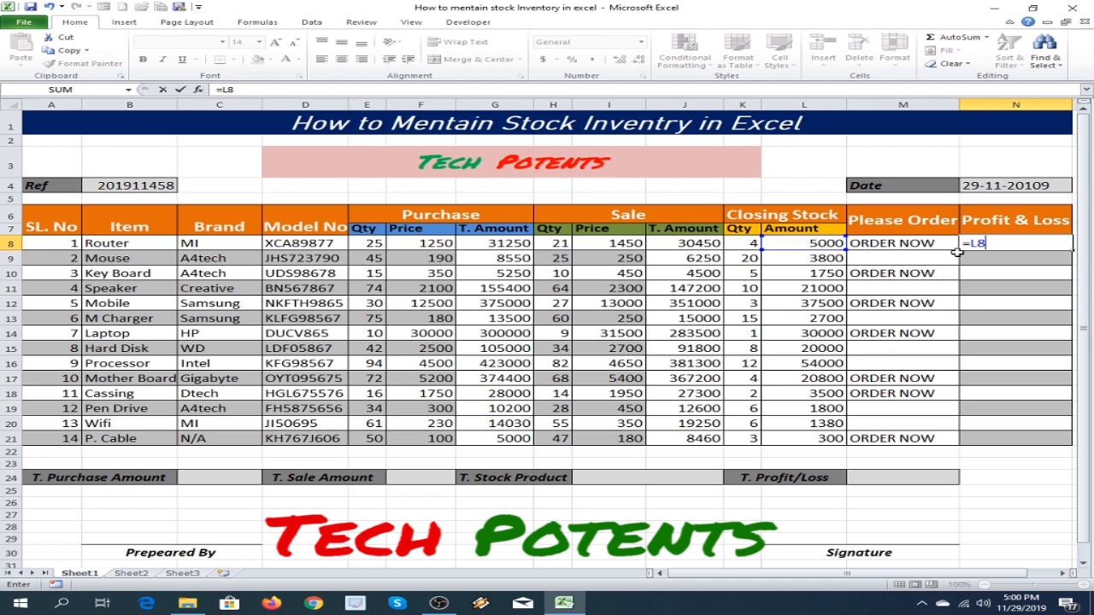
type("+")
left_click(698, 245)
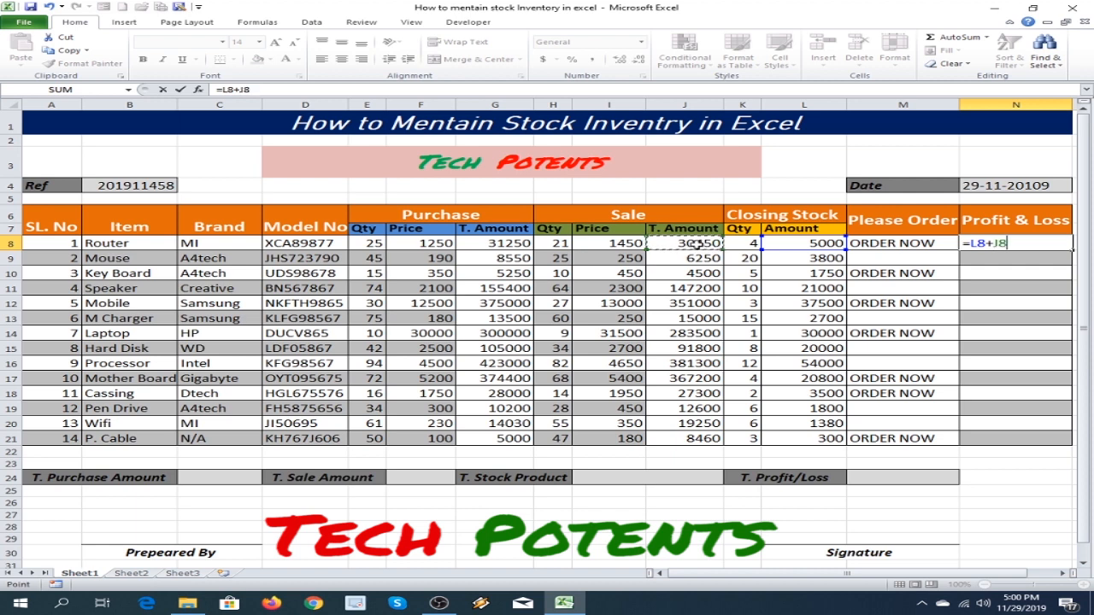
type("-")
left_click(500, 244)
key("Return")
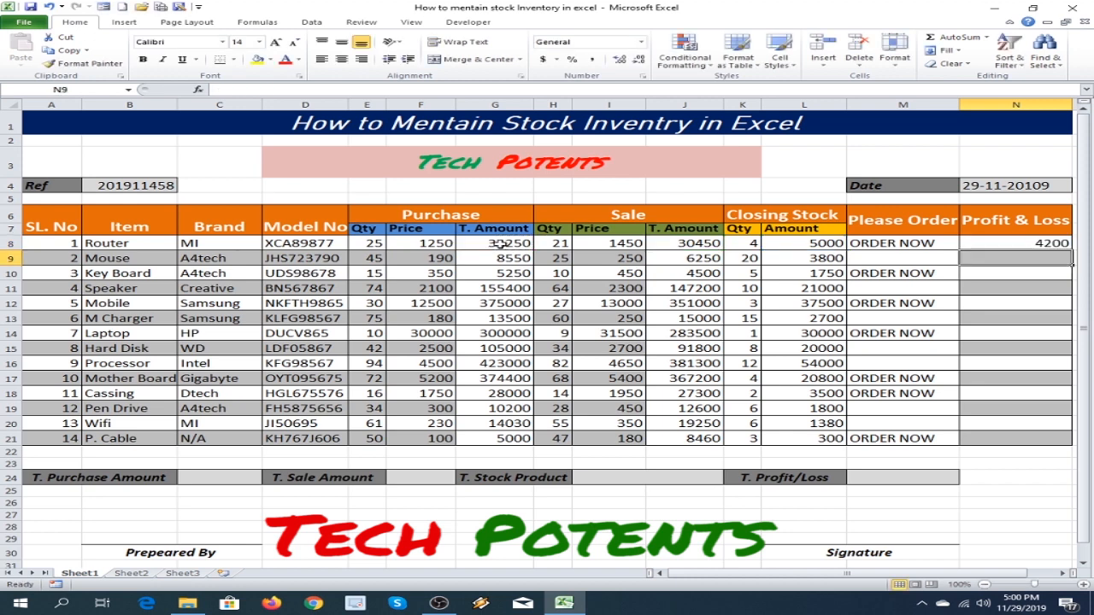
Fill the profit and loss formula from N8 down to N21 and check the formula in the first and last item rows
left_click(1030, 243)
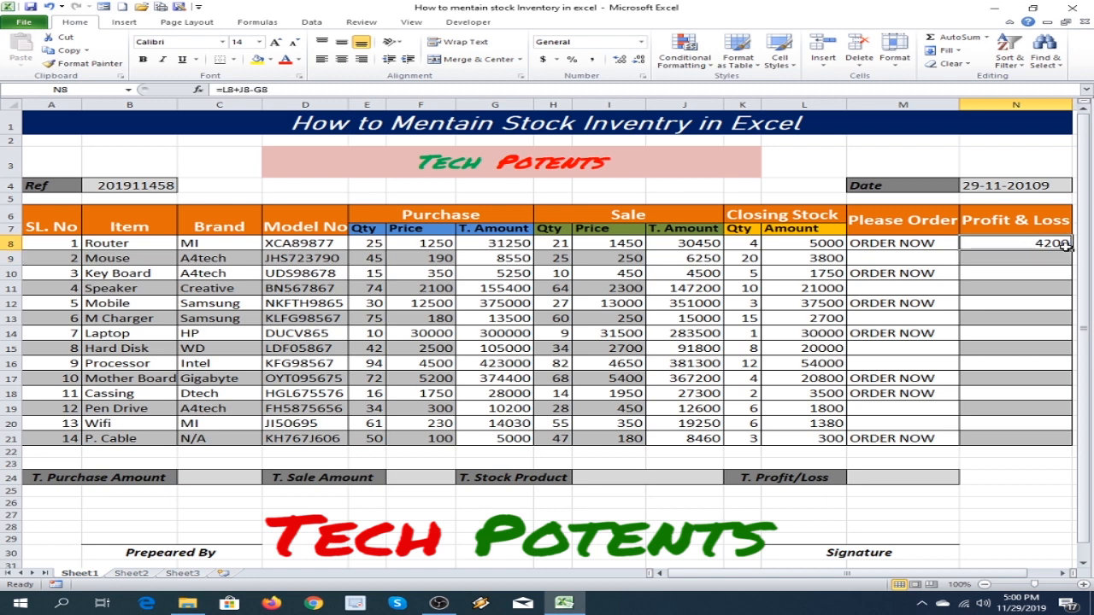
left_click_drag(1064, 245, 1060, 445)
left_click(1038, 492)
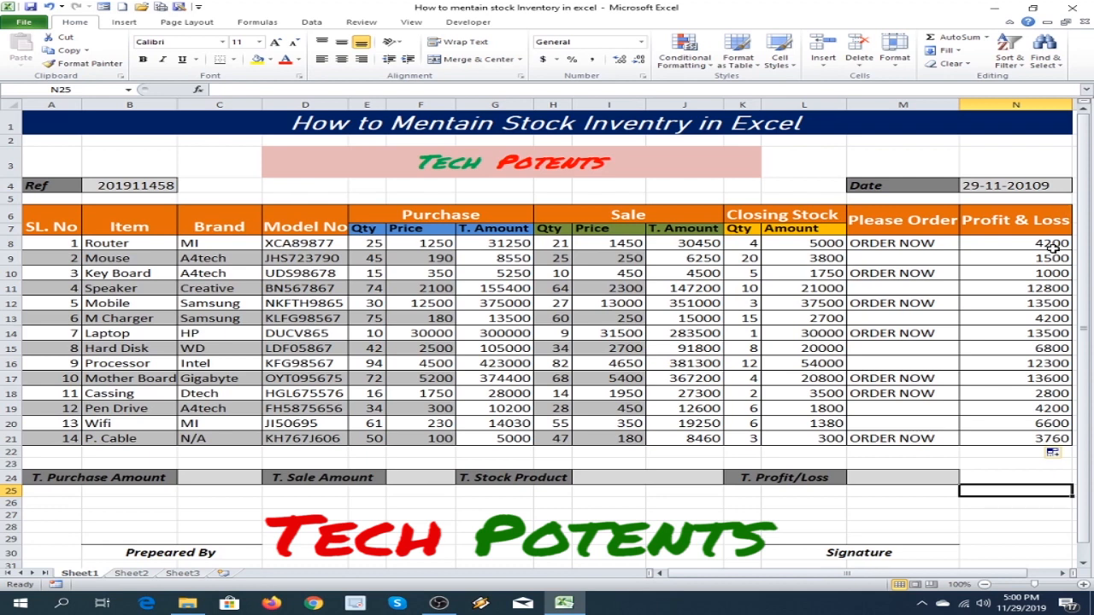
left_click(1053, 245)
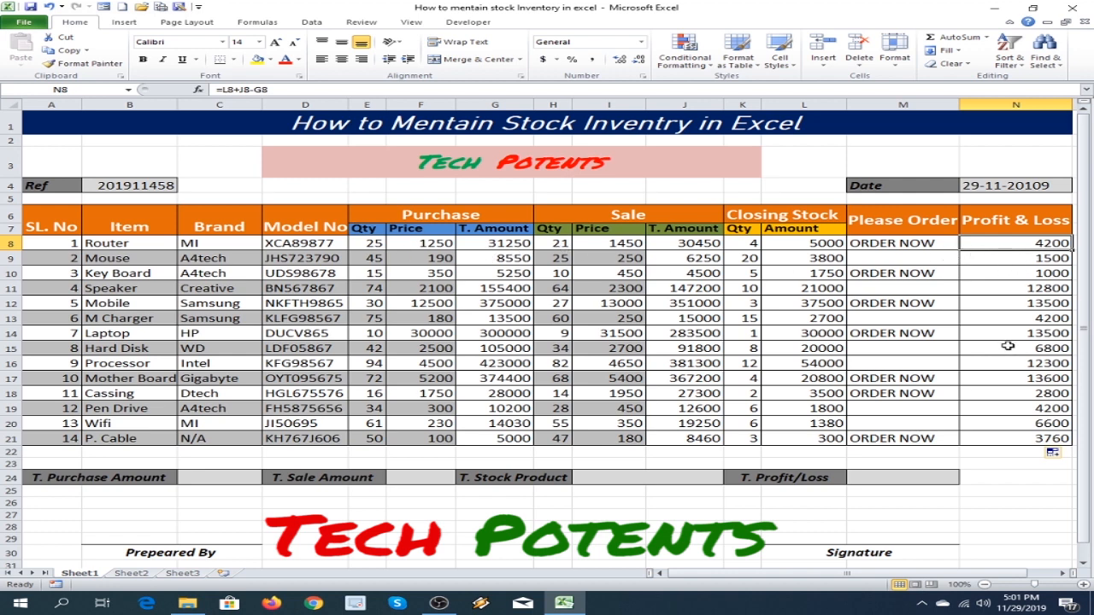
left_click(1042, 425)
left_click(1006, 436)
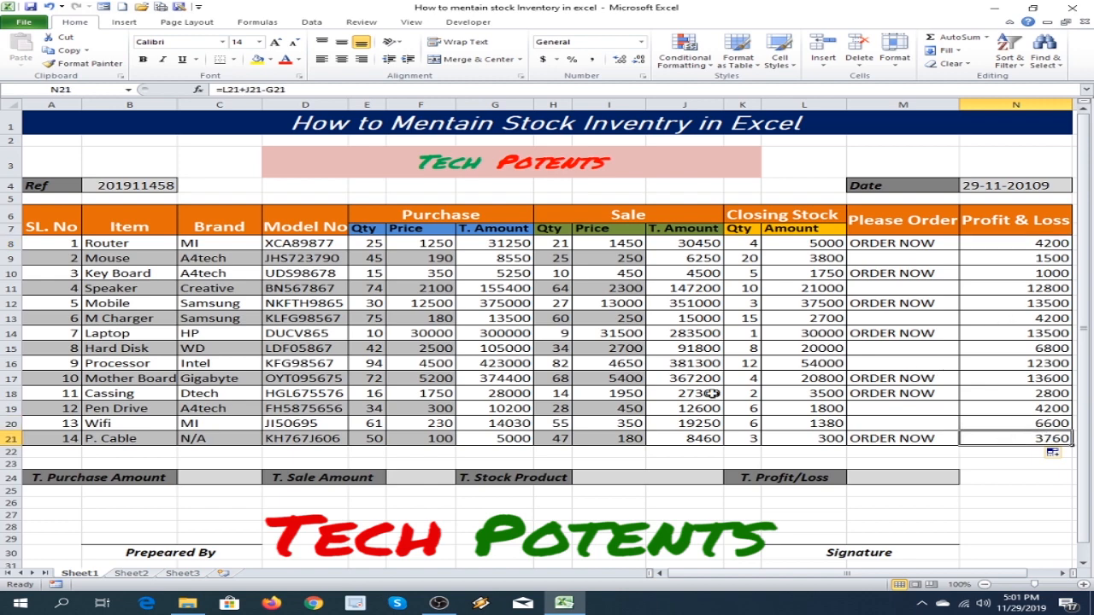
left_click_drag(27, 209, 1025, 436)
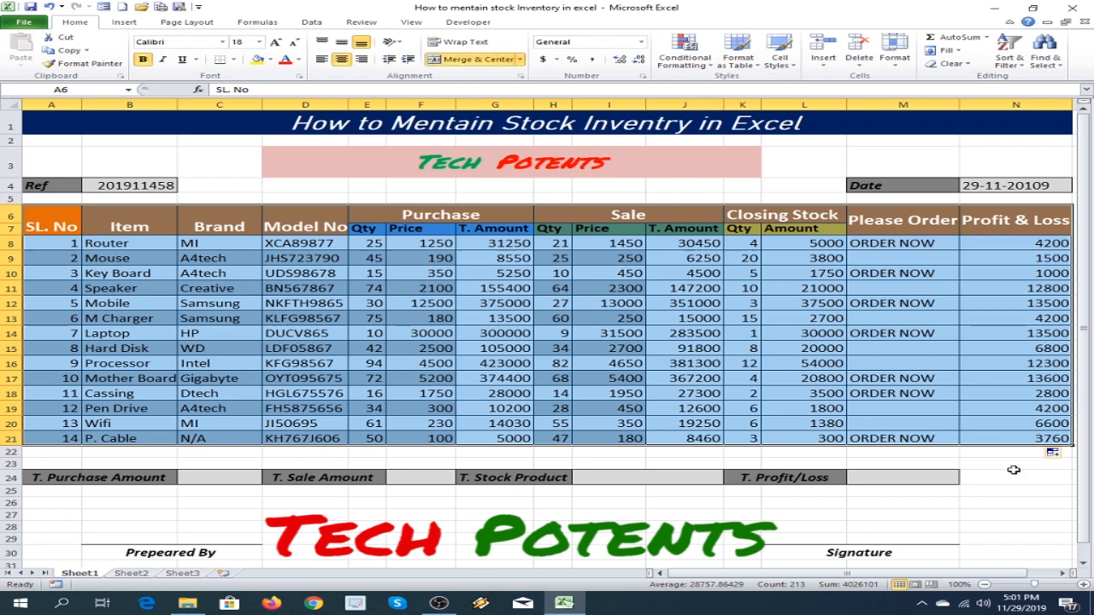
left_click(1016, 503)
left_click_drag(82, 478, 906, 480)
left_click(609, 513)
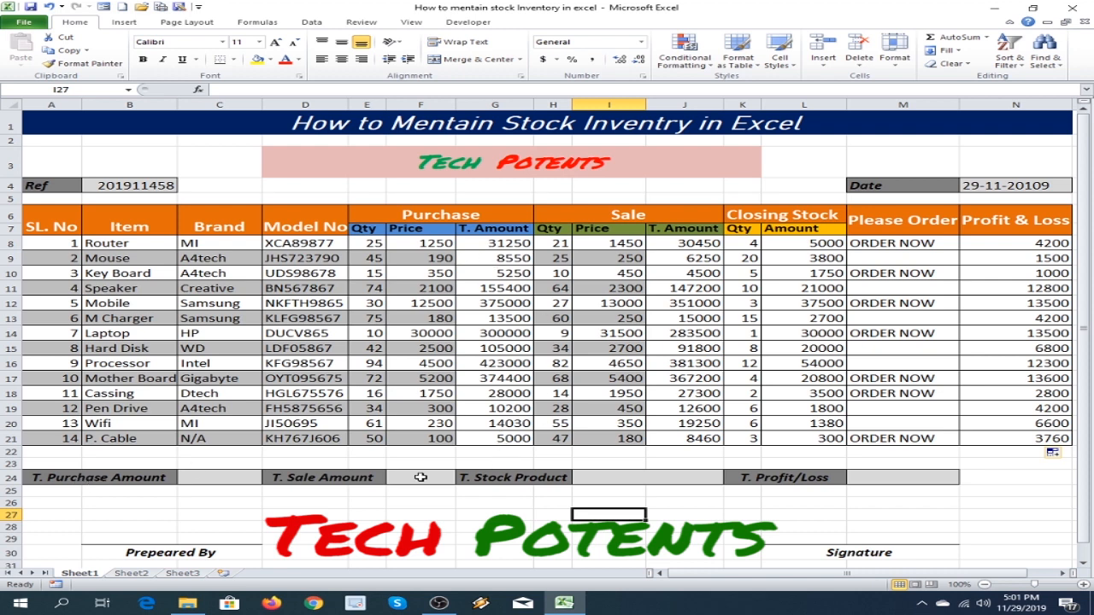
Try to total the purchase amounts in C24 with =G8:G21, and clear the formula from the cell
left_click(214, 479)
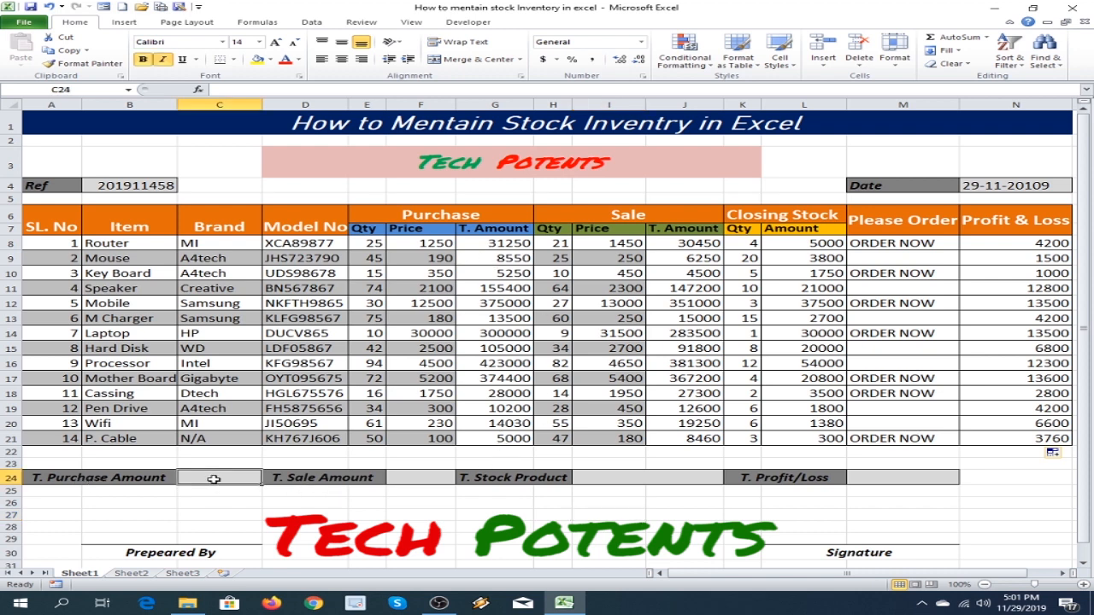
type("=")
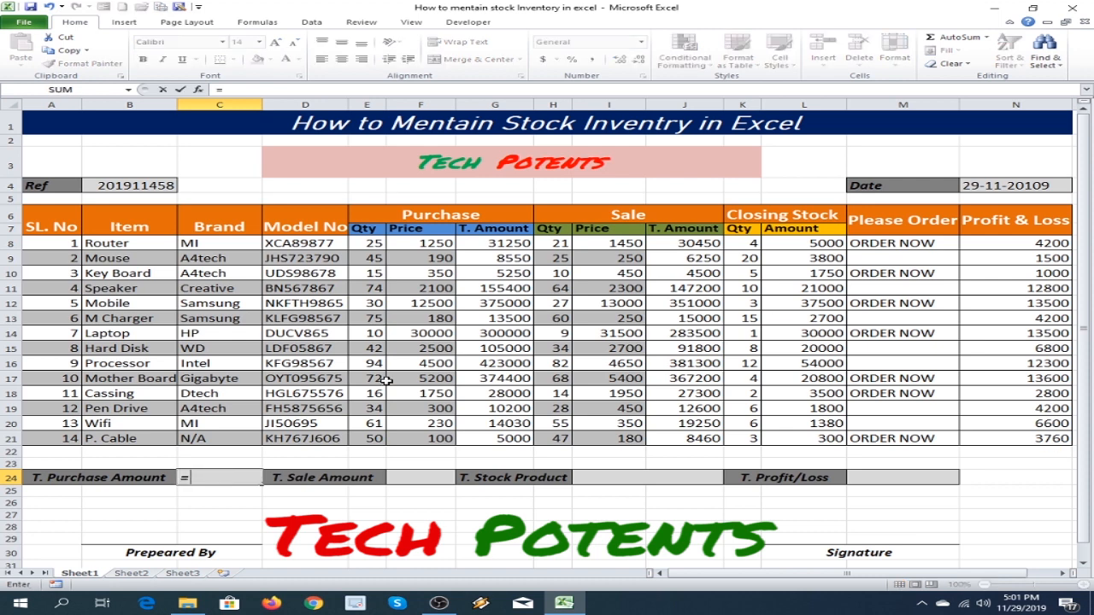
left_click_drag(494, 245, 495, 439)
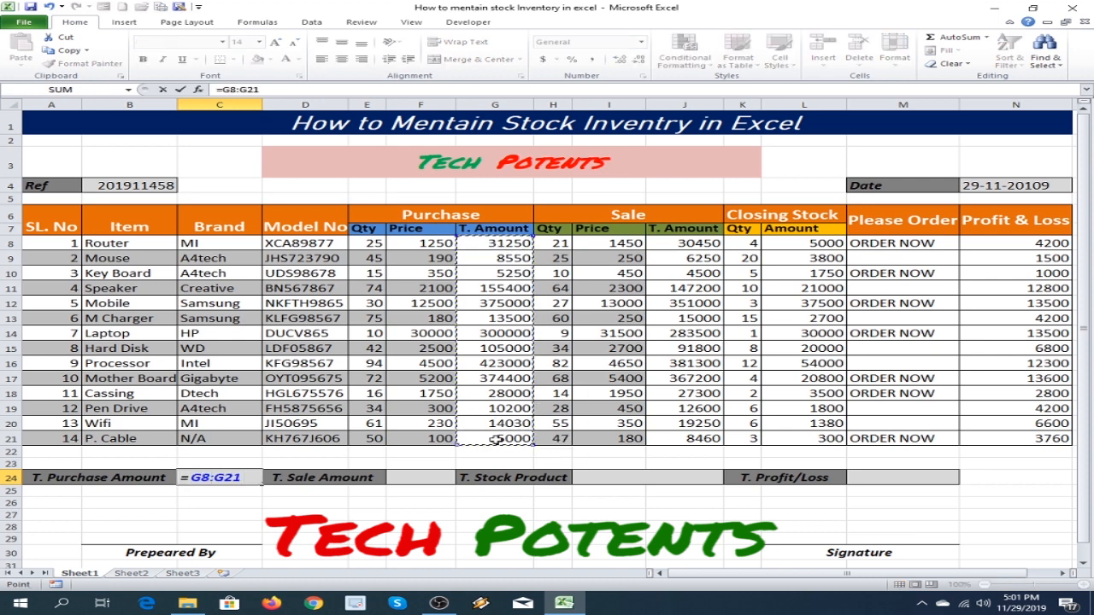
key("Return")
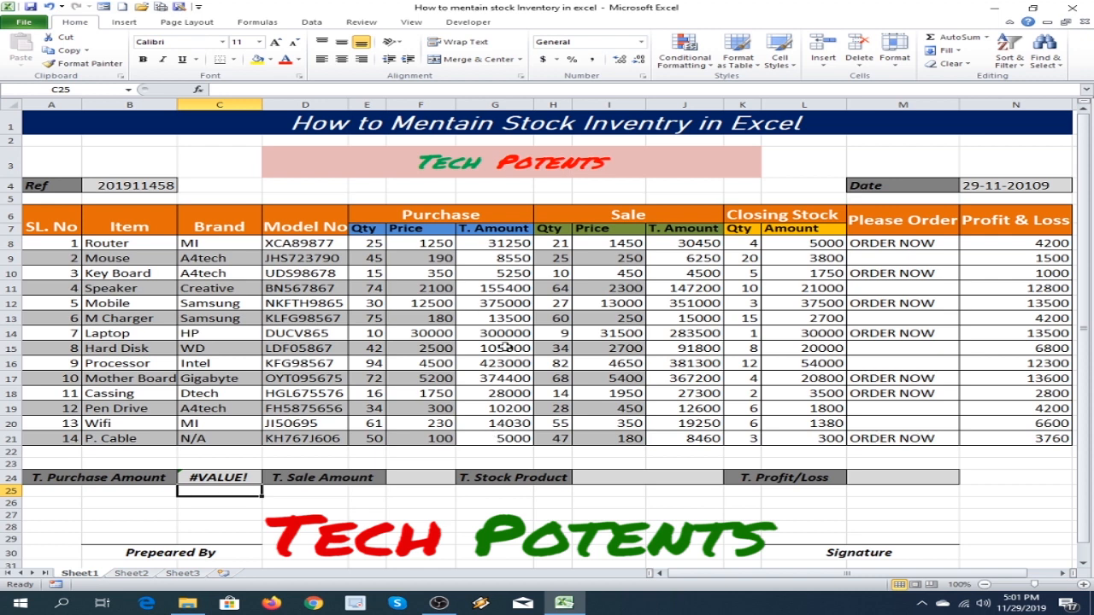
double_click(216, 480)
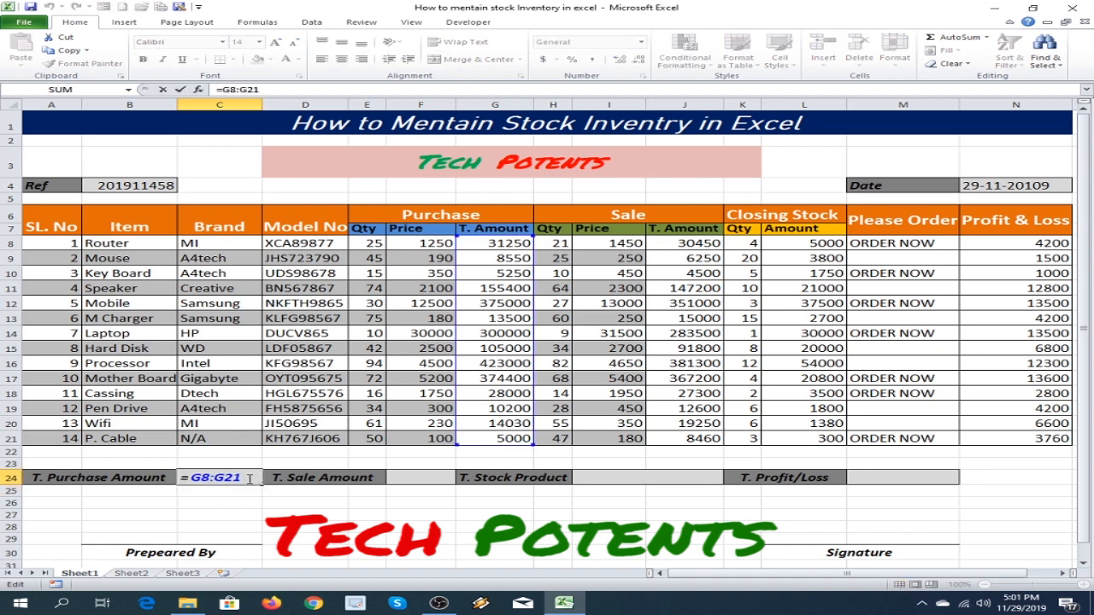
left_click_drag(247, 479, 167, 477)
key("BackSpace")
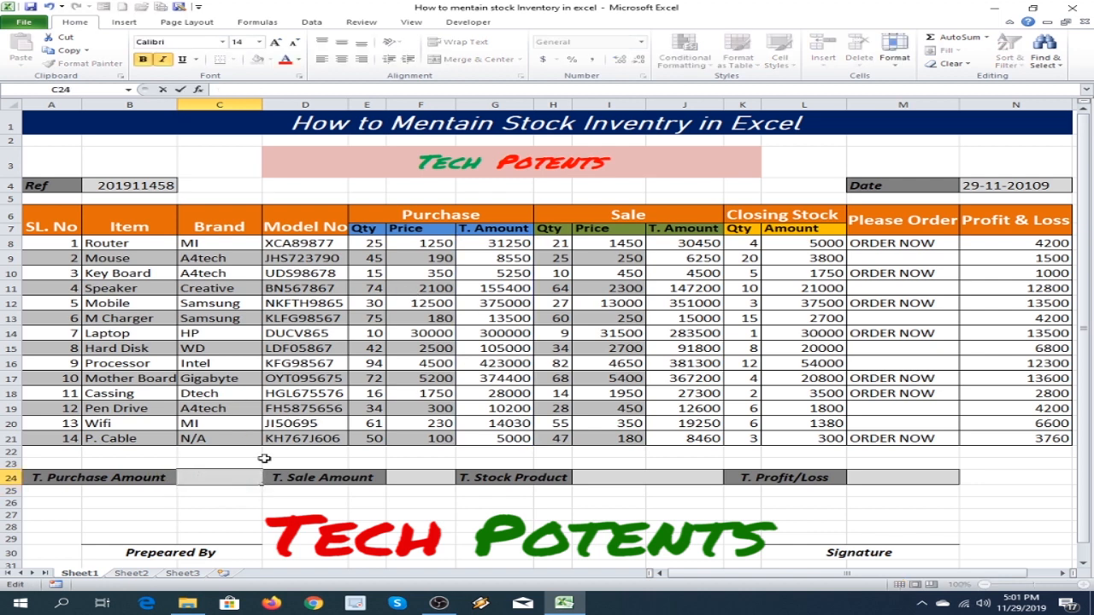
Fill the T. Purchase Amount cell C24 with =SUM(F8:F21), adding up the purchase price column
type("=")
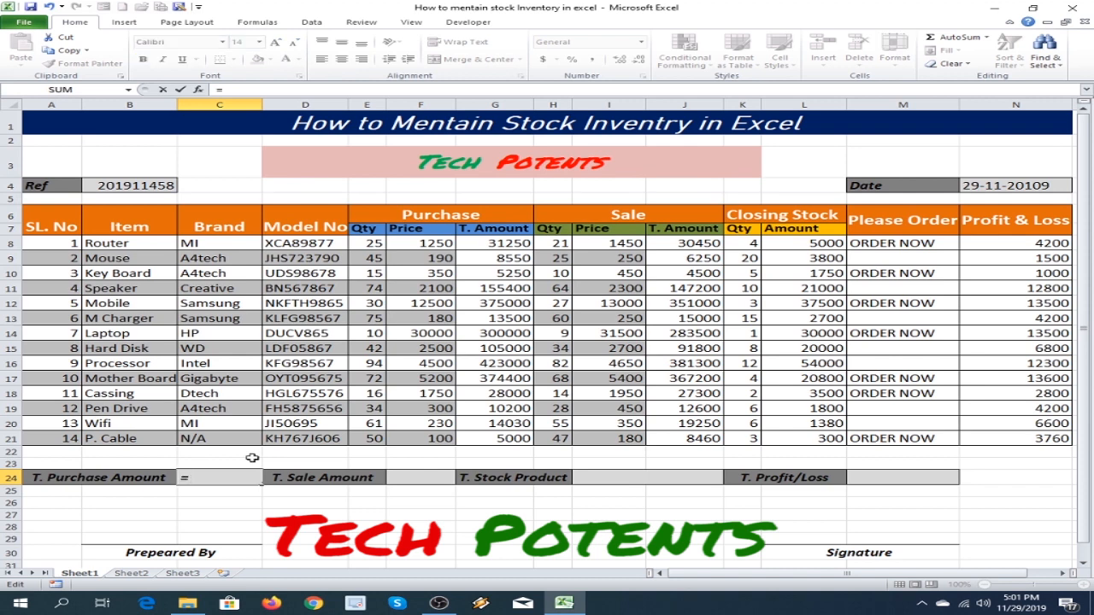
type("Sum")
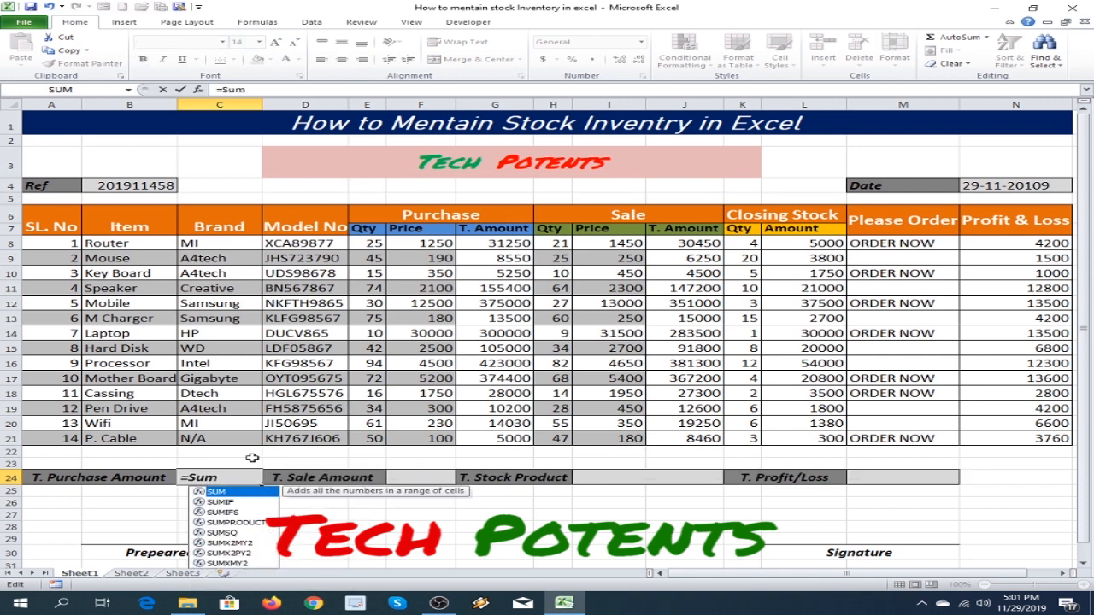
key("Tab")
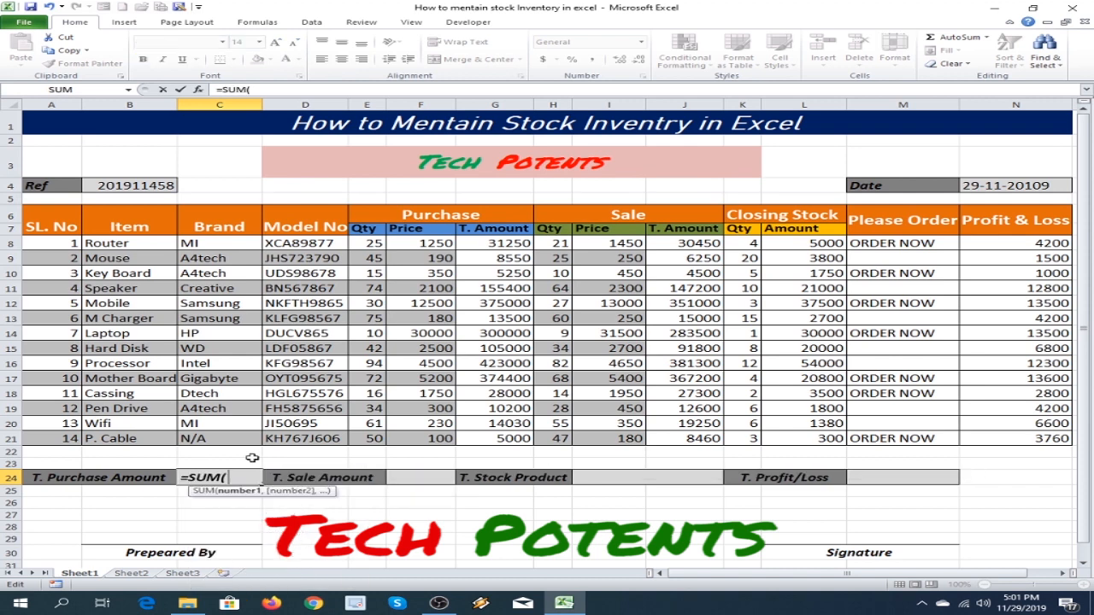
left_click(431, 245)
left_click_drag(431, 245, 437, 439)
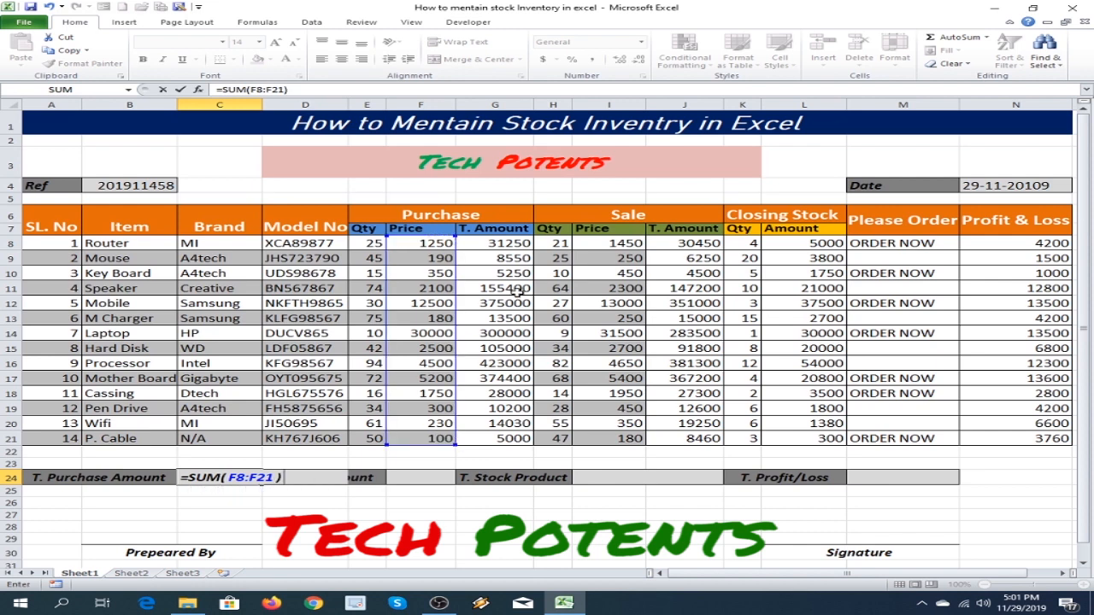
key("Return")
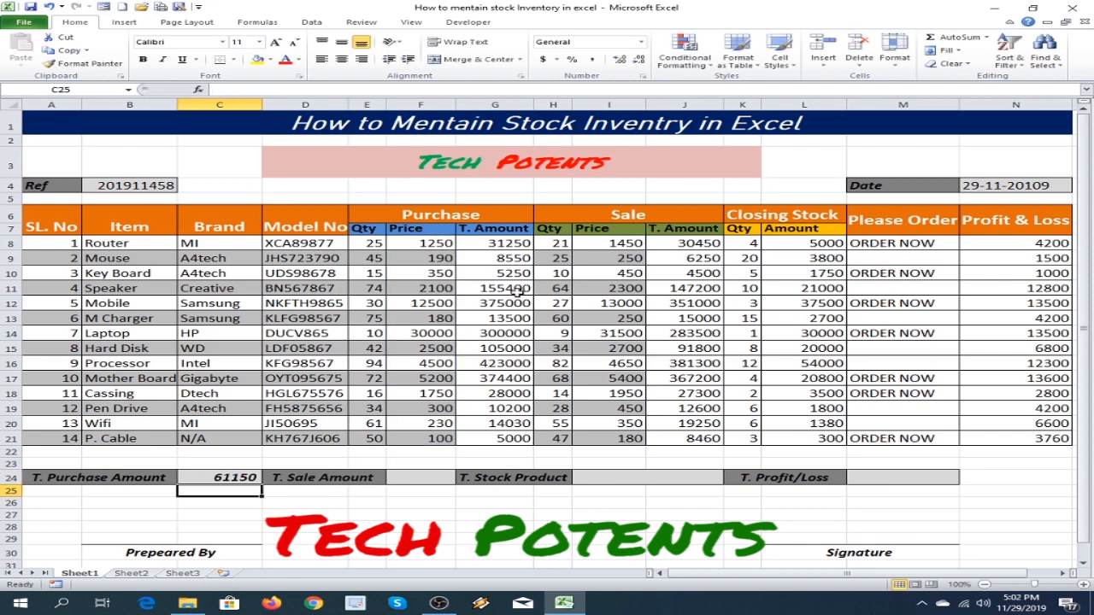
Calculate the T. Sale Amount in F24 by adding up the sale totals with =SUM(J8:J21)
left_click(406, 478)
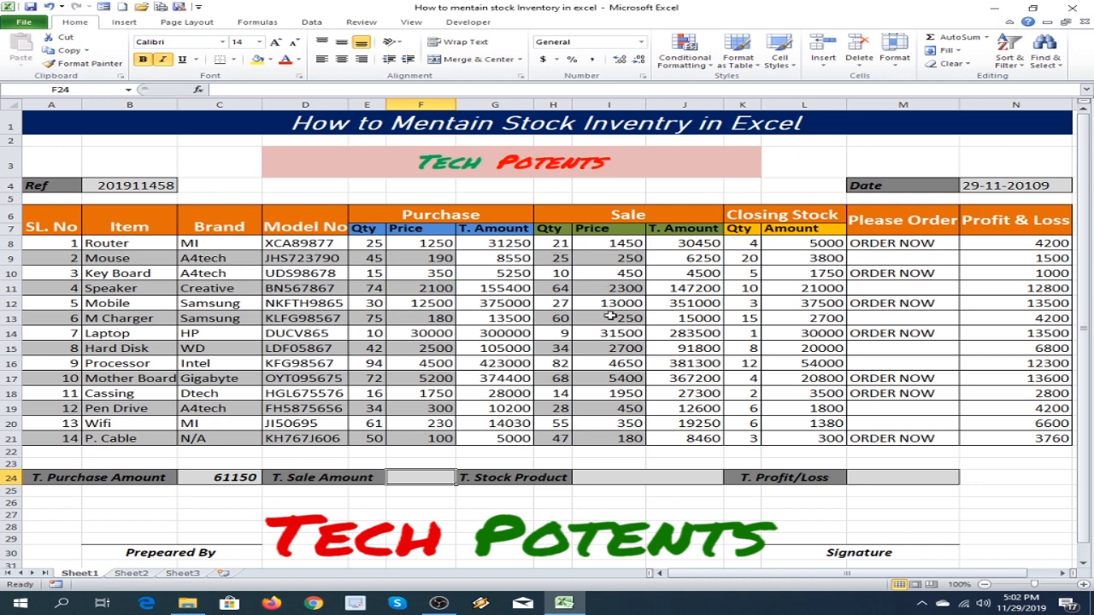
type("=sum")
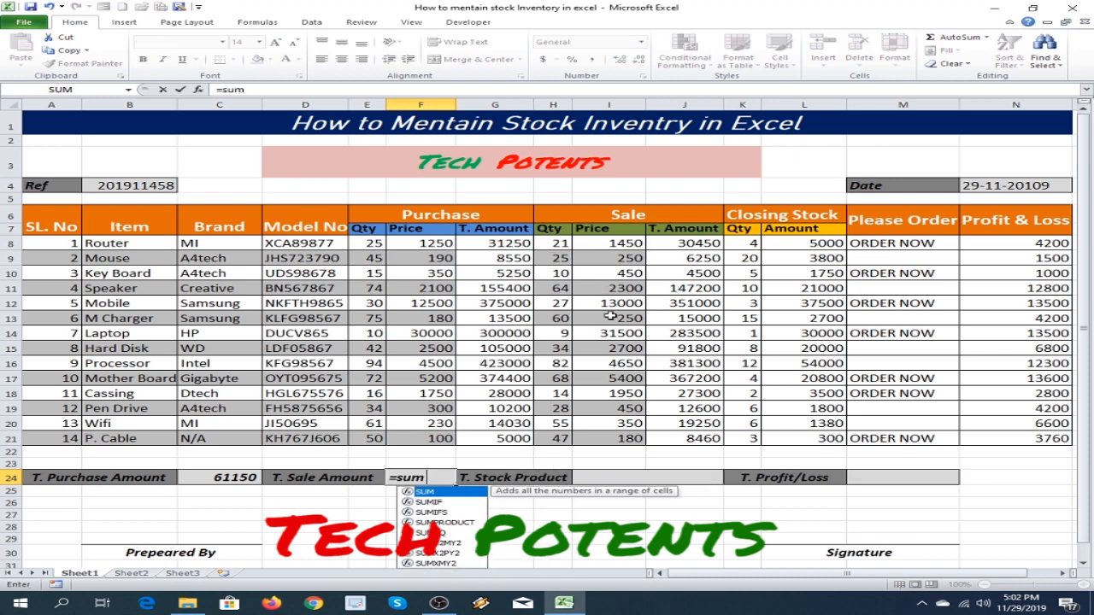
key("Tab")
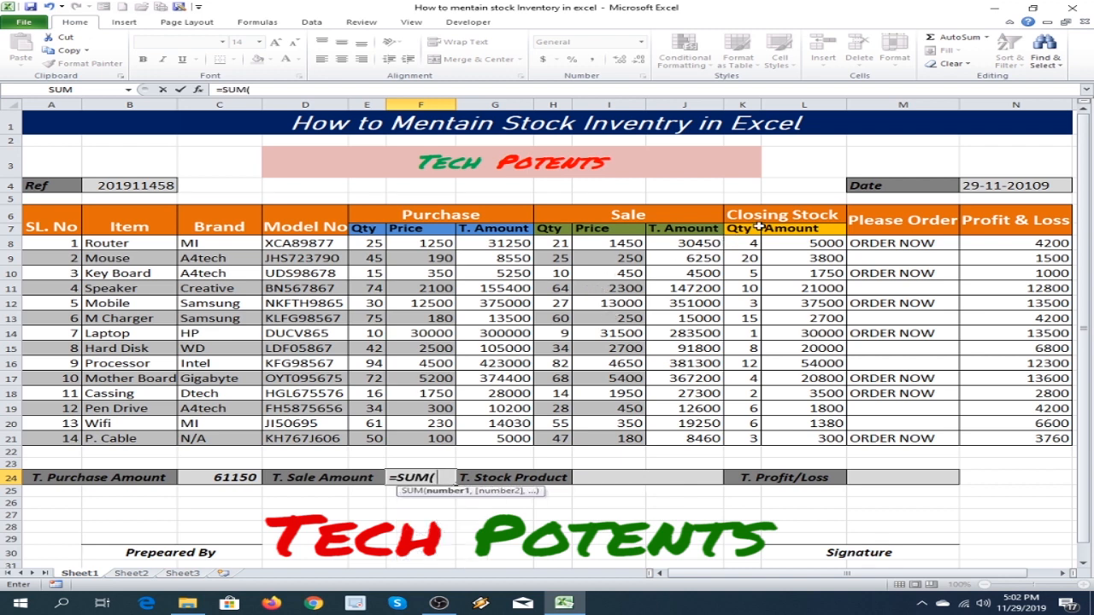
left_click_drag(694, 244, 686, 438)
type(")")
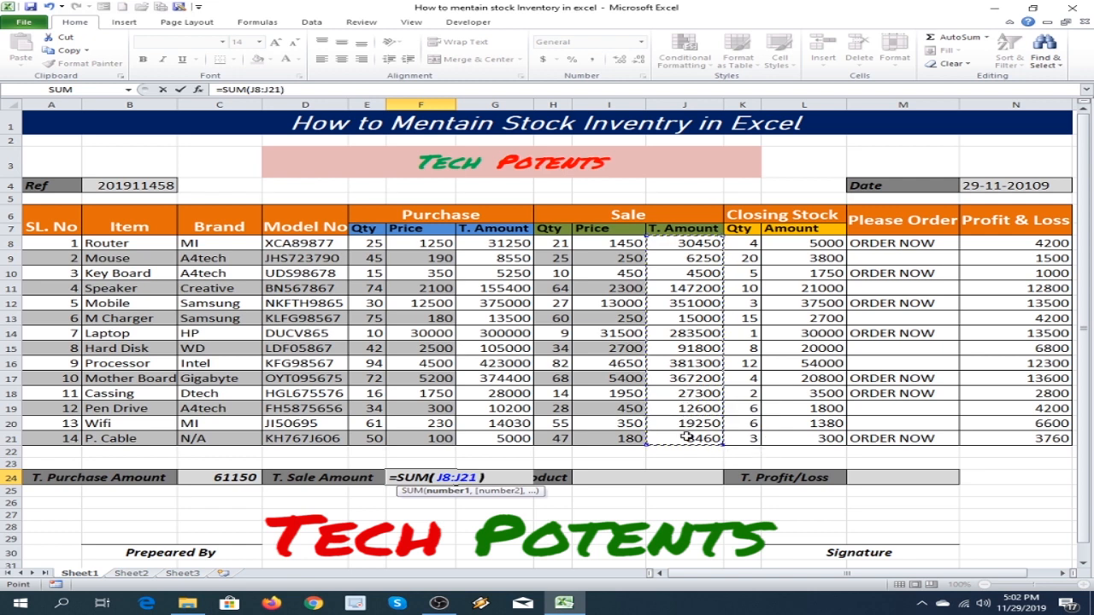
key("Return")
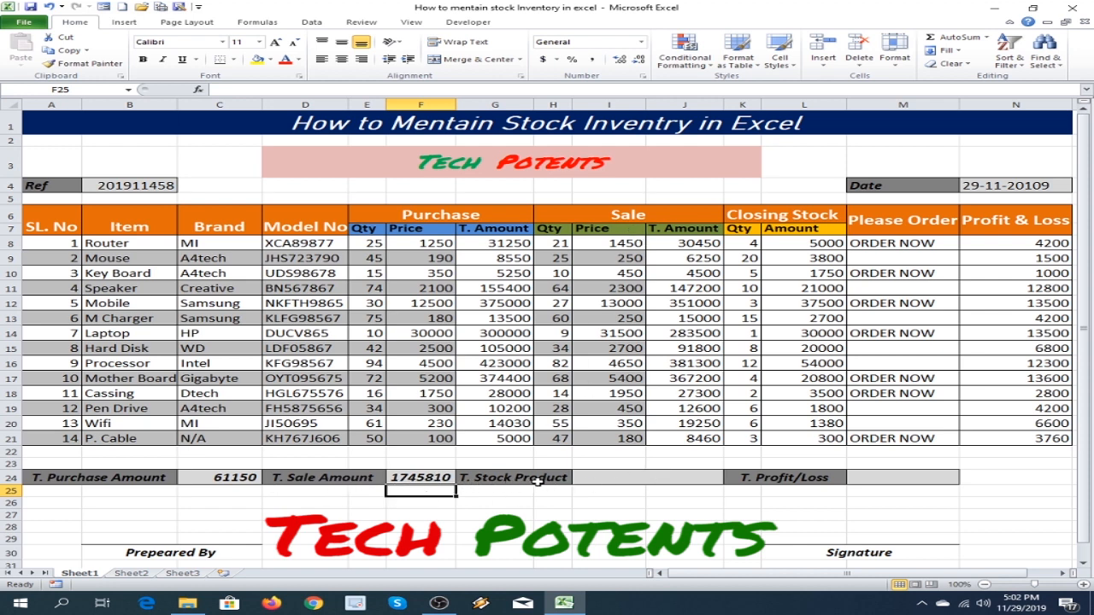
Calculate the T. Stock Product value in I24 by adding up the closing stock amounts with =SUM(L8:L21)
left_click(624, 477)
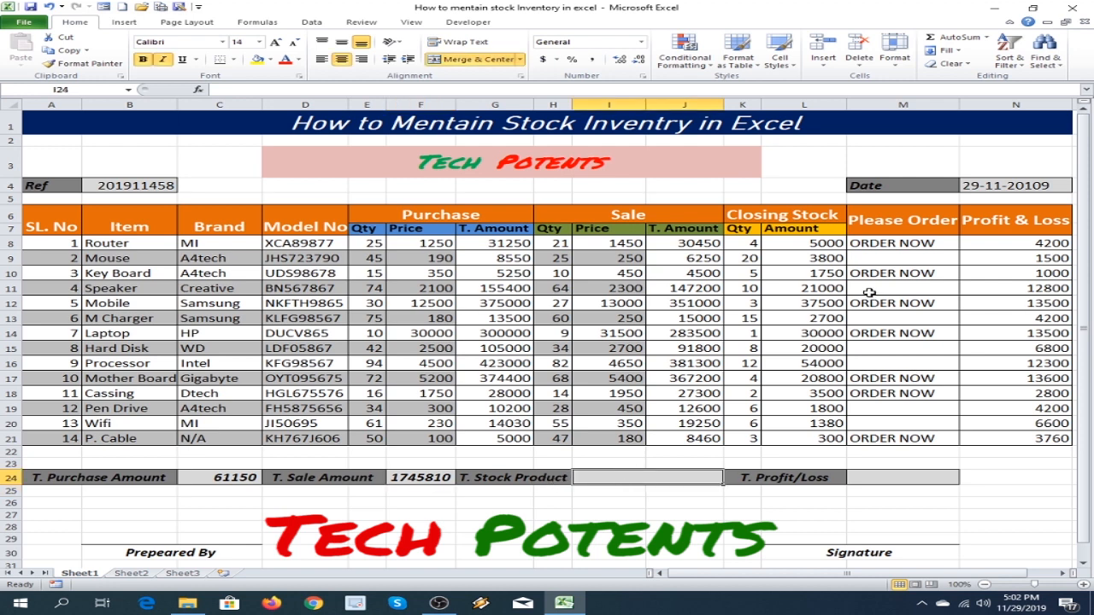
type("=sum")
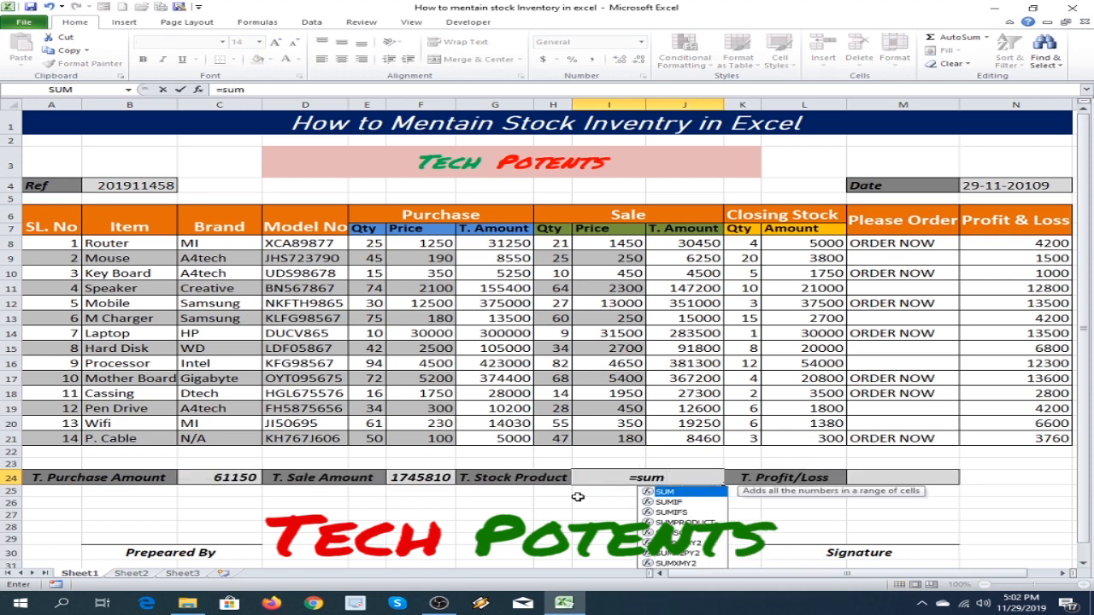
key("Tab")
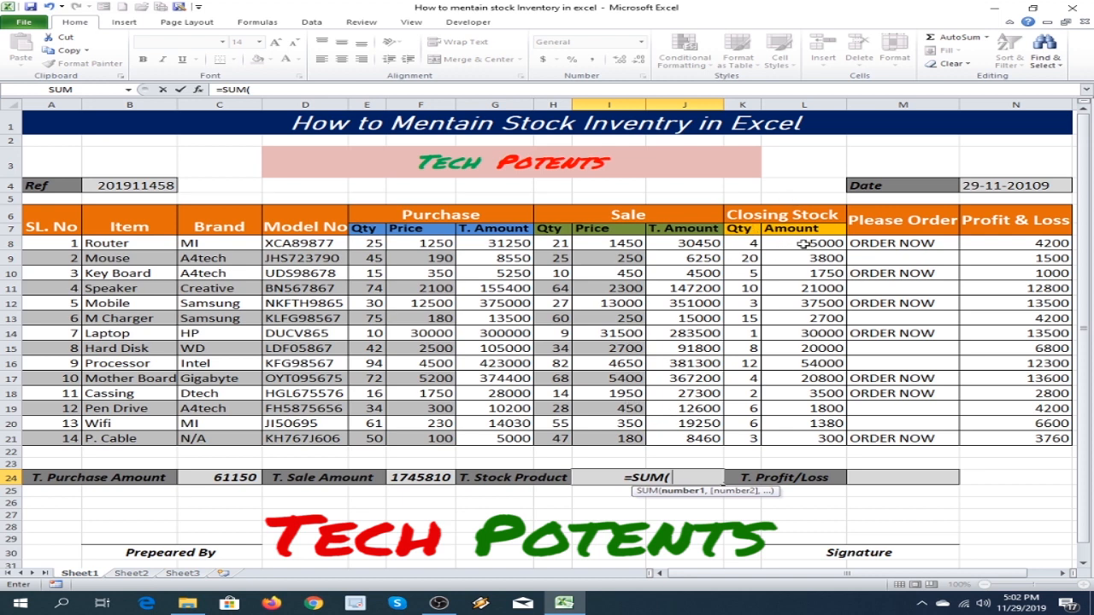
left_click_drag(812, 244, 818, 437)
type(")")
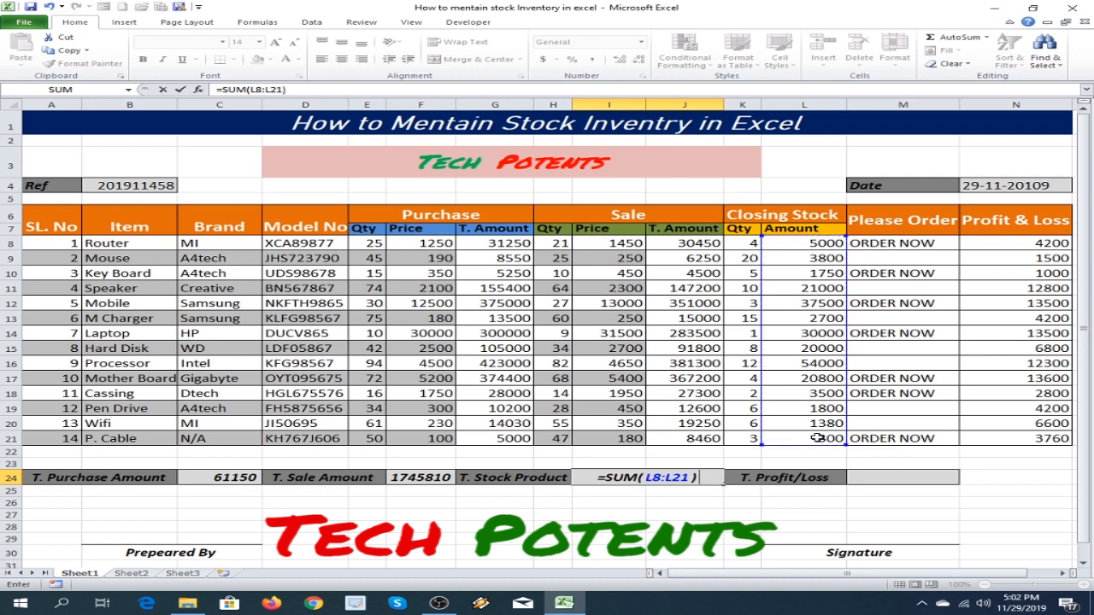
key("Return")
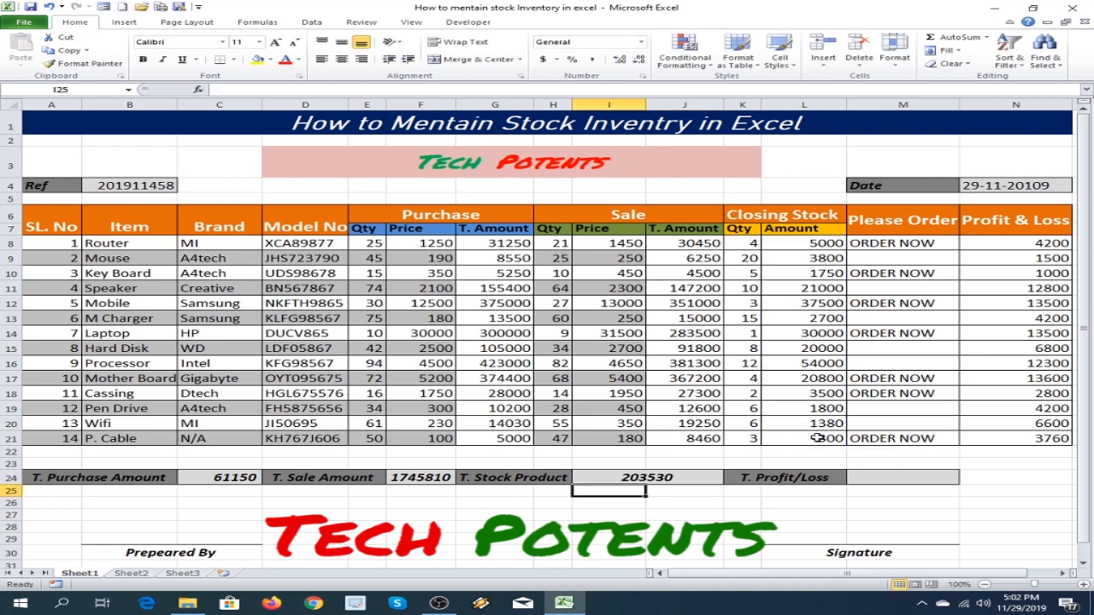
Calculate the T. Profit/Loss in M24 by adding up the Profit & Loss column with =SUM(N8:N21)
left_click(788, 482)
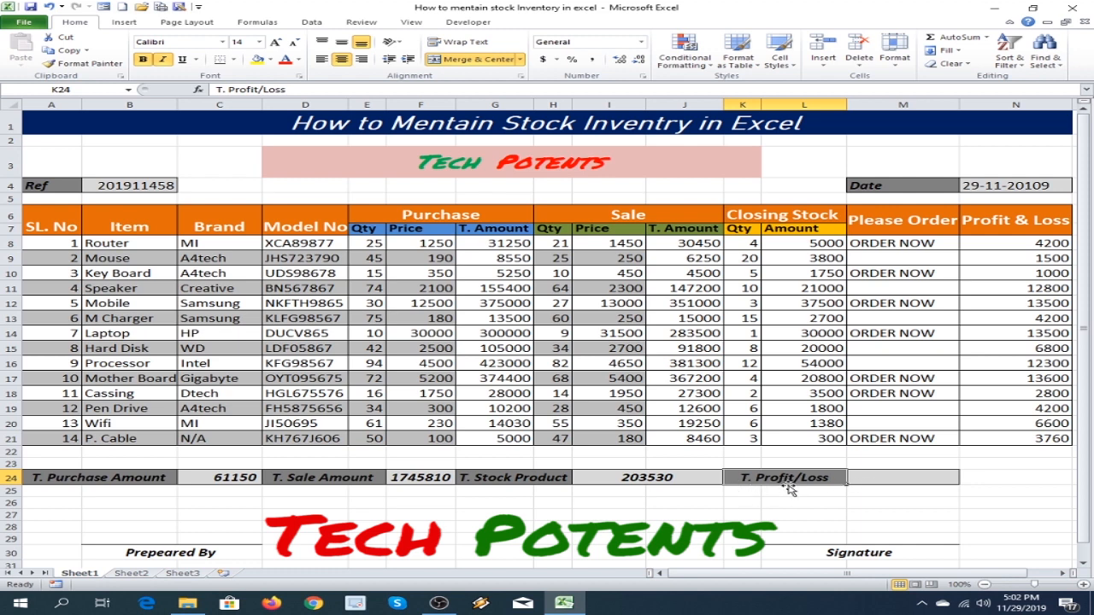
left_click(882, 480)
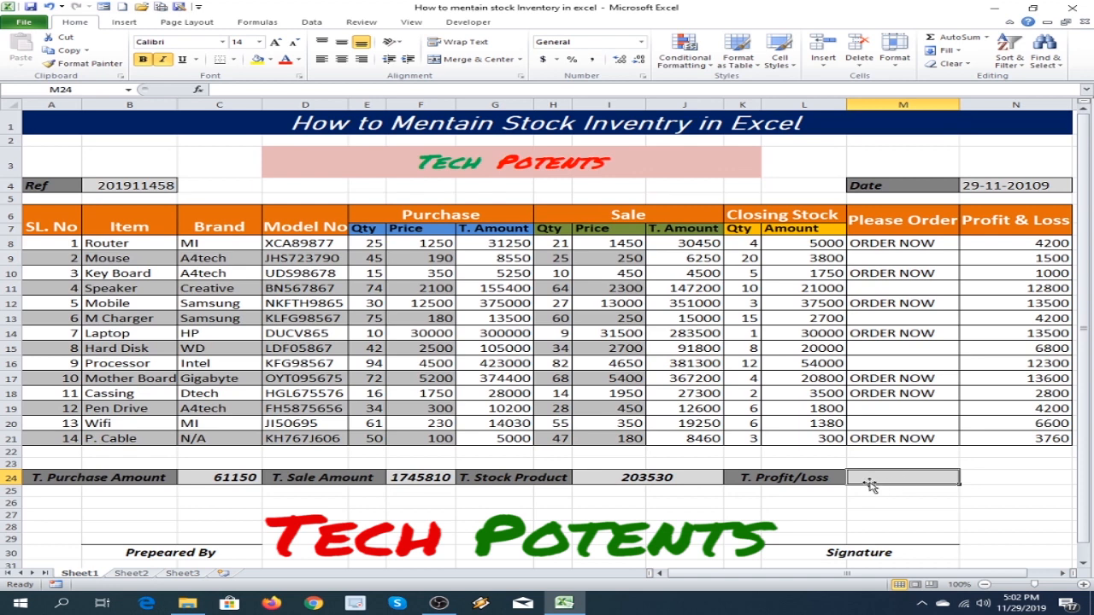
type("=su")
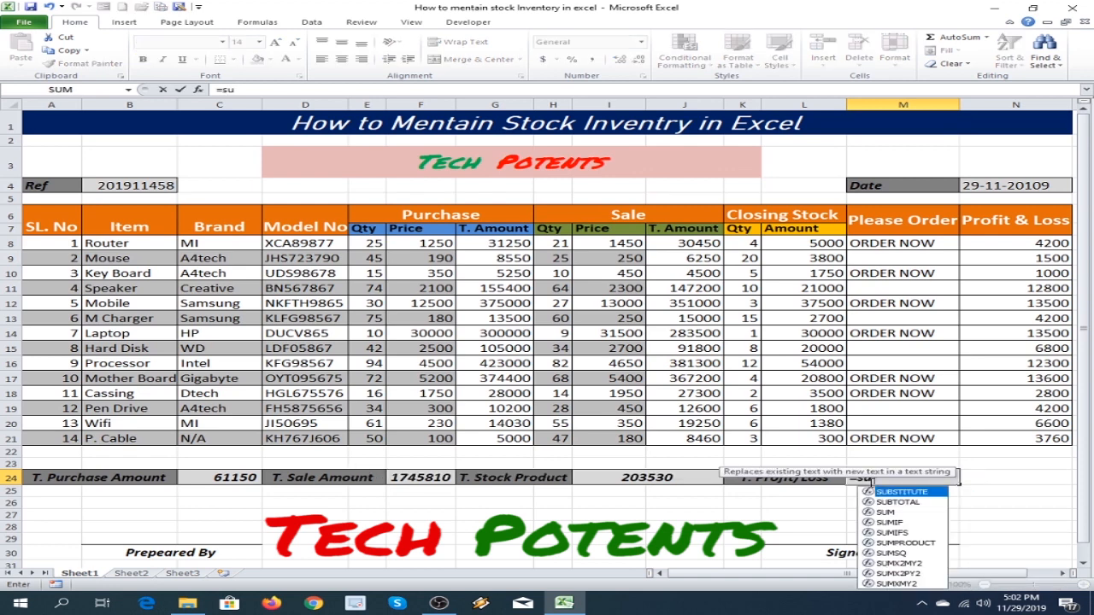
type("m")
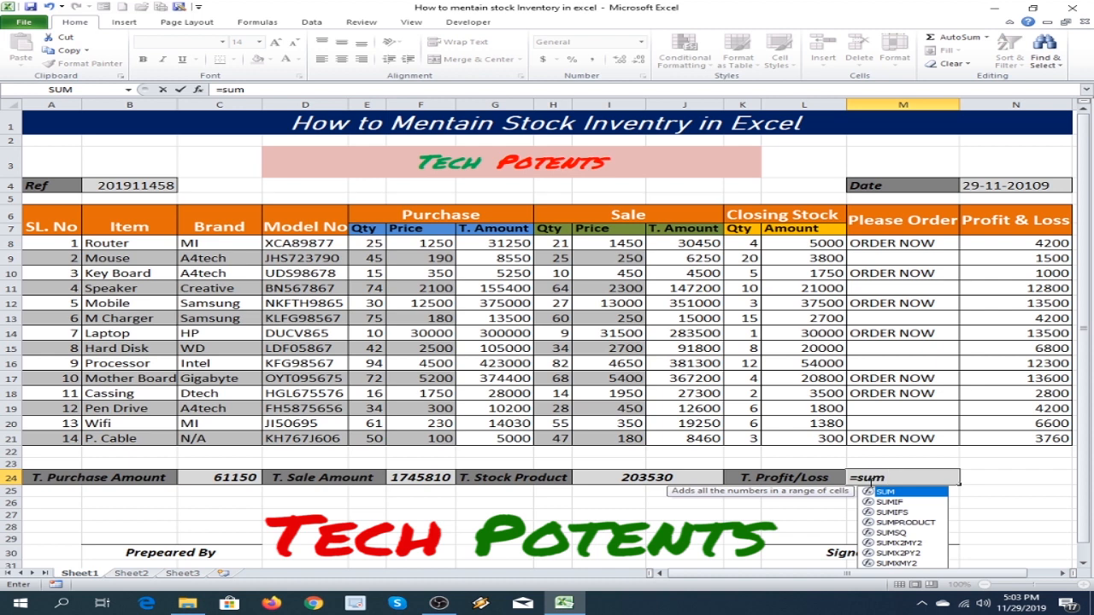
key("Tab")
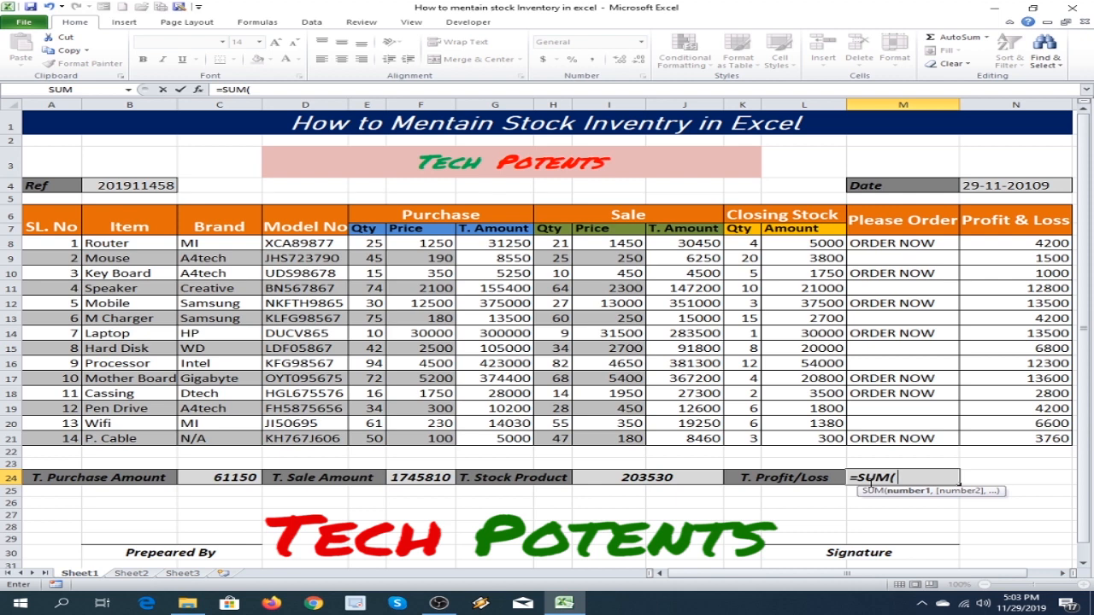
left_click_drag(1037, 242, 1051, 436)
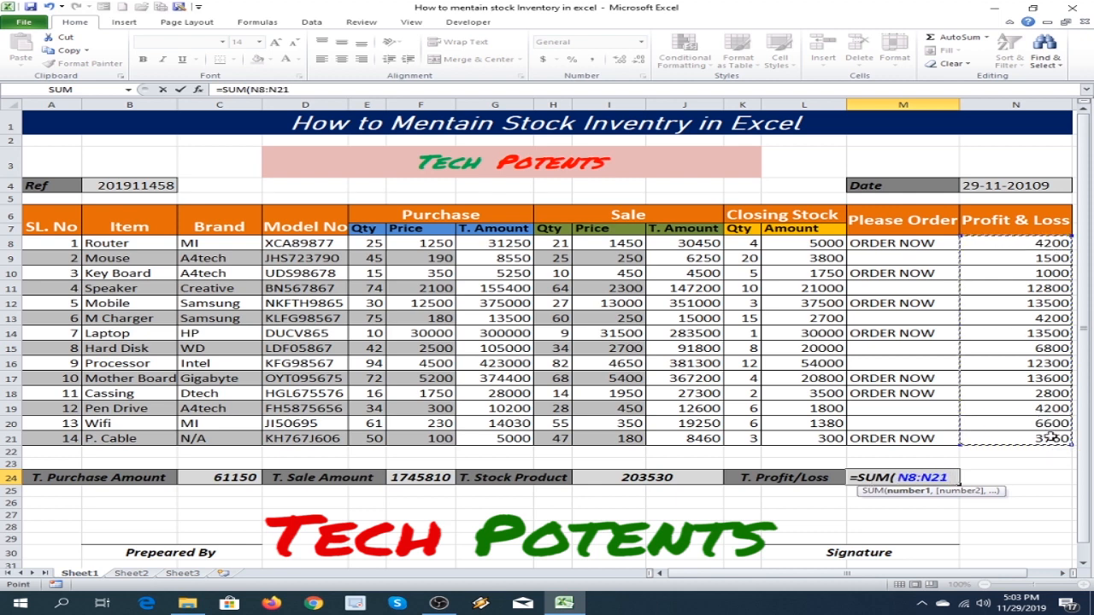
key("Return")
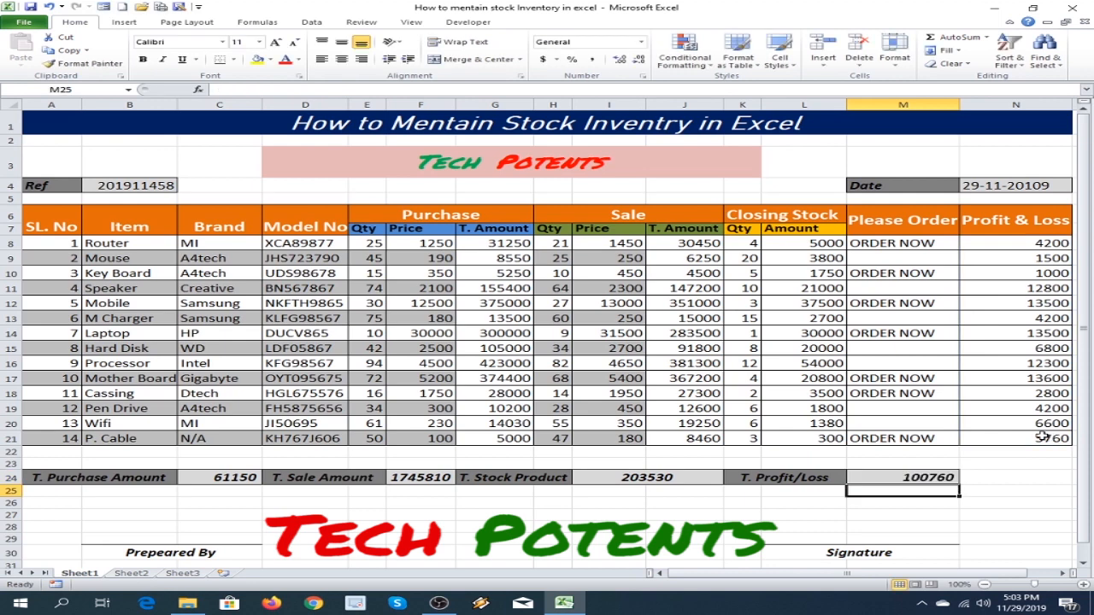
left_click(694, 521)
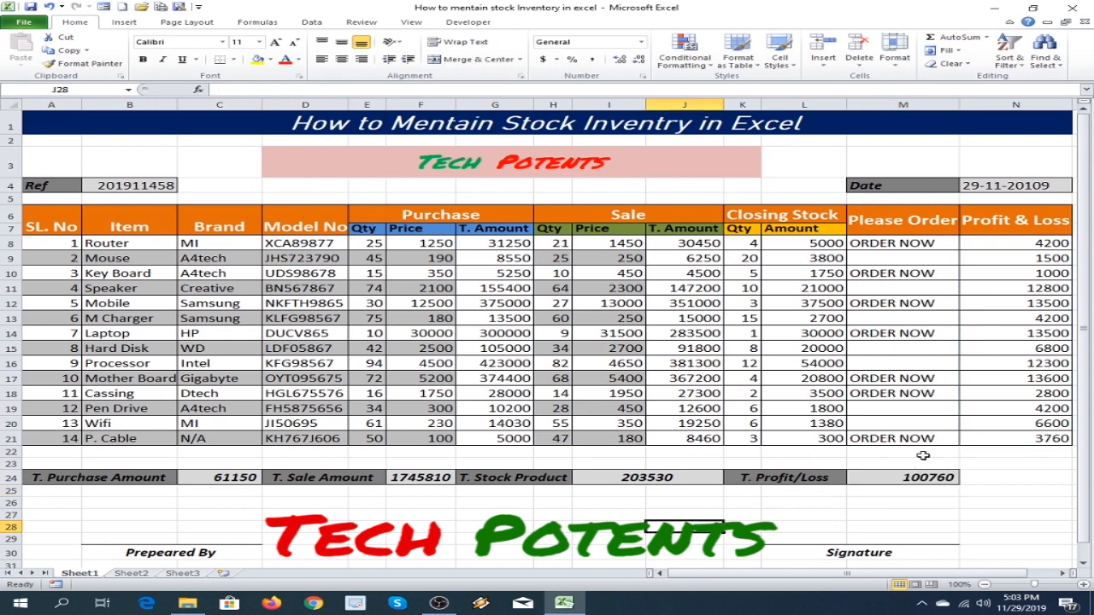
left_click(469, 527)
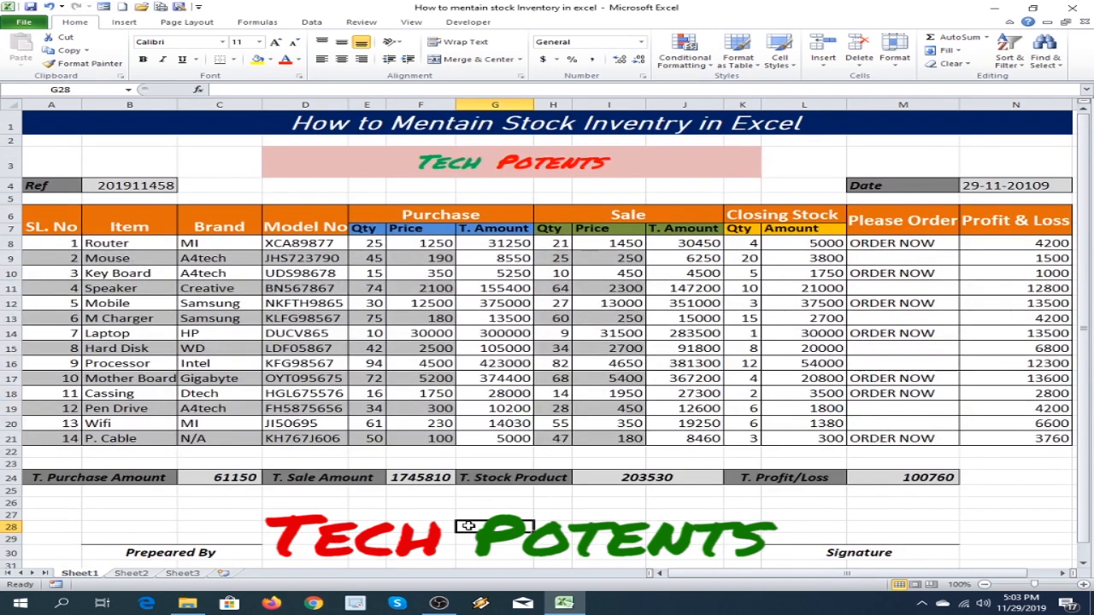